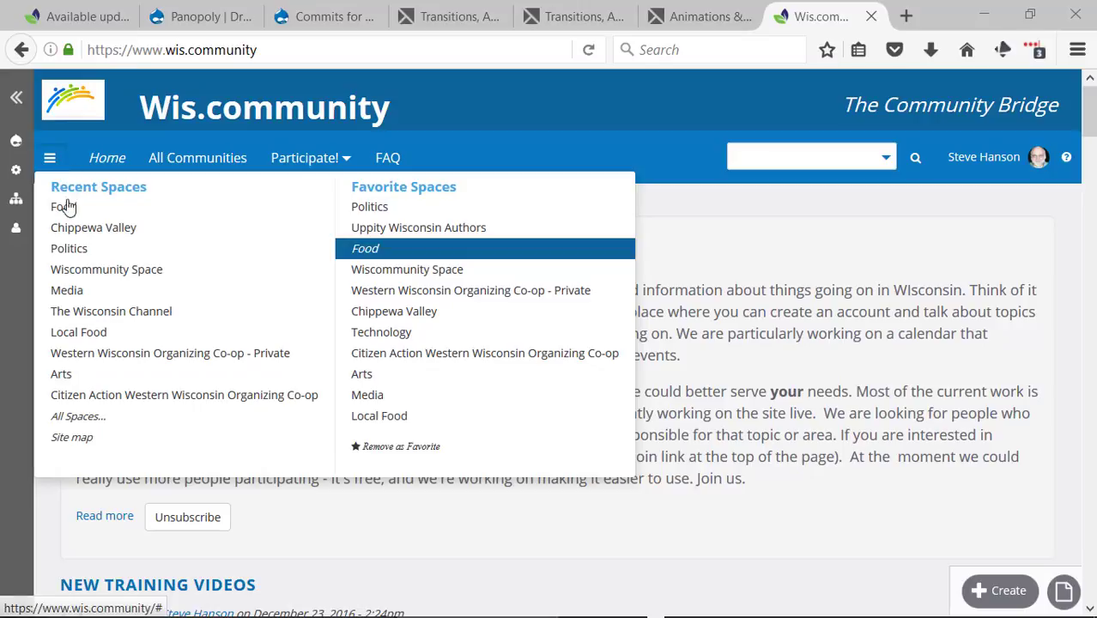
# Open the recently visited Food space and go to its Food Calendar
pyautogui.click(65, 207)
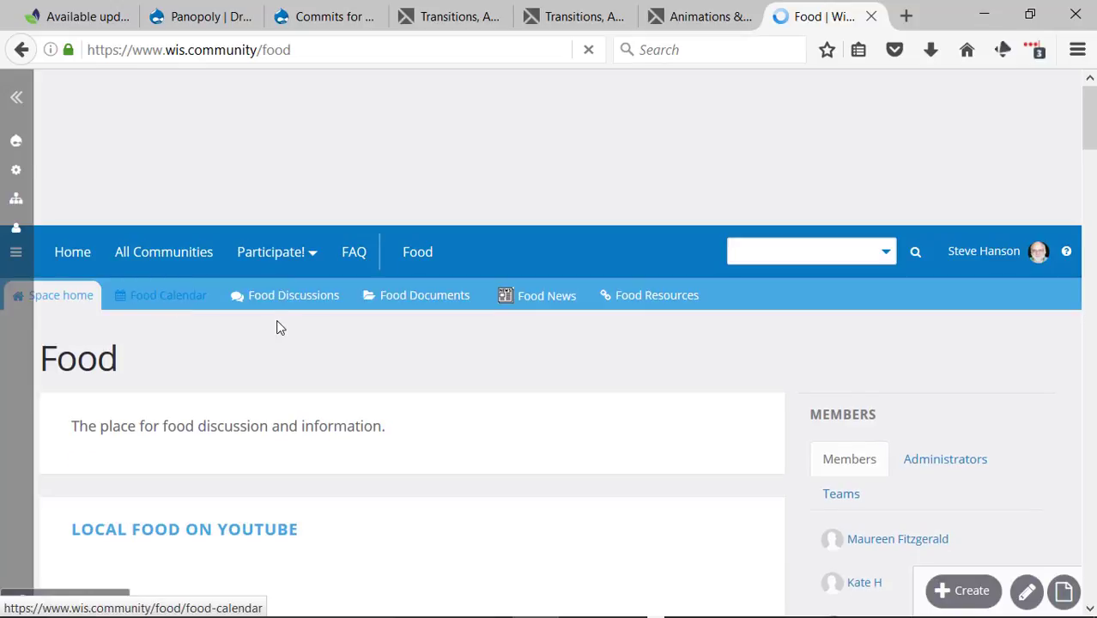
pyautogui.scroll(-3, 276, 322)
pyautogui.scroll(1, 695, 135)
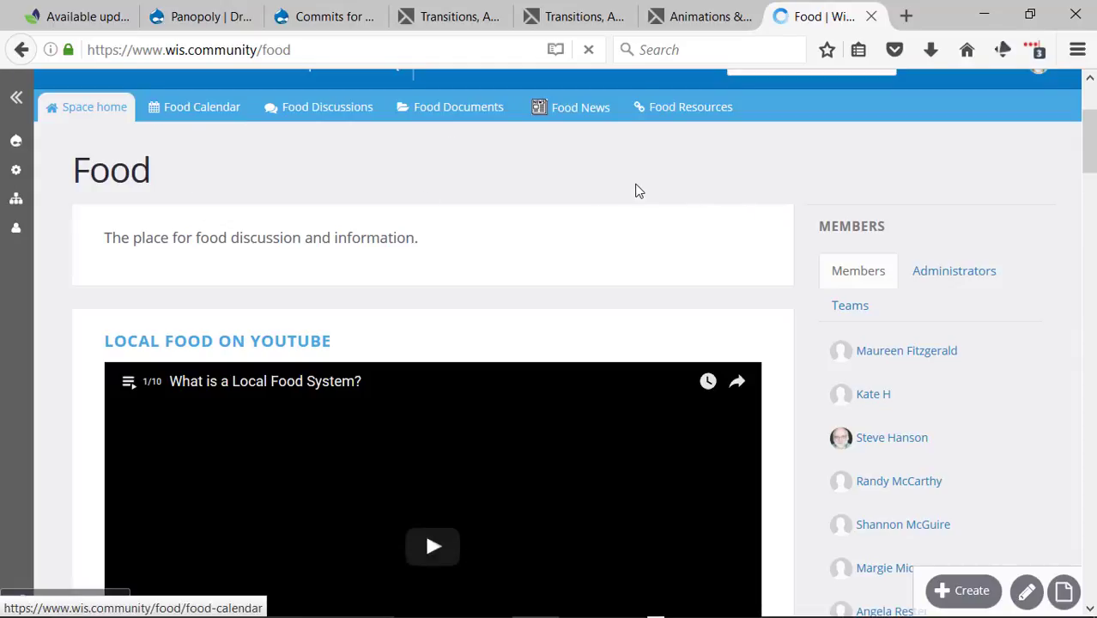
pyautogui.scroll(1, 598, 184)
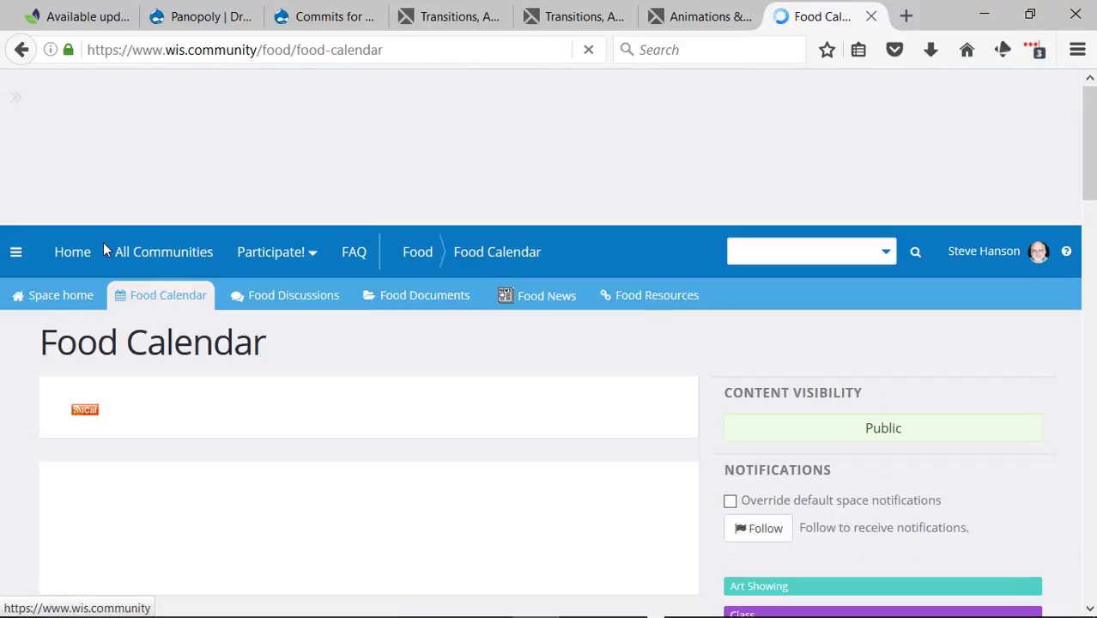
# Look over the Food Calendar's January 2017 month and start creating a new event in it
pyautogui.scroll(-2, 538, 514)
pyautogui.scroll(-4, 539, 517)
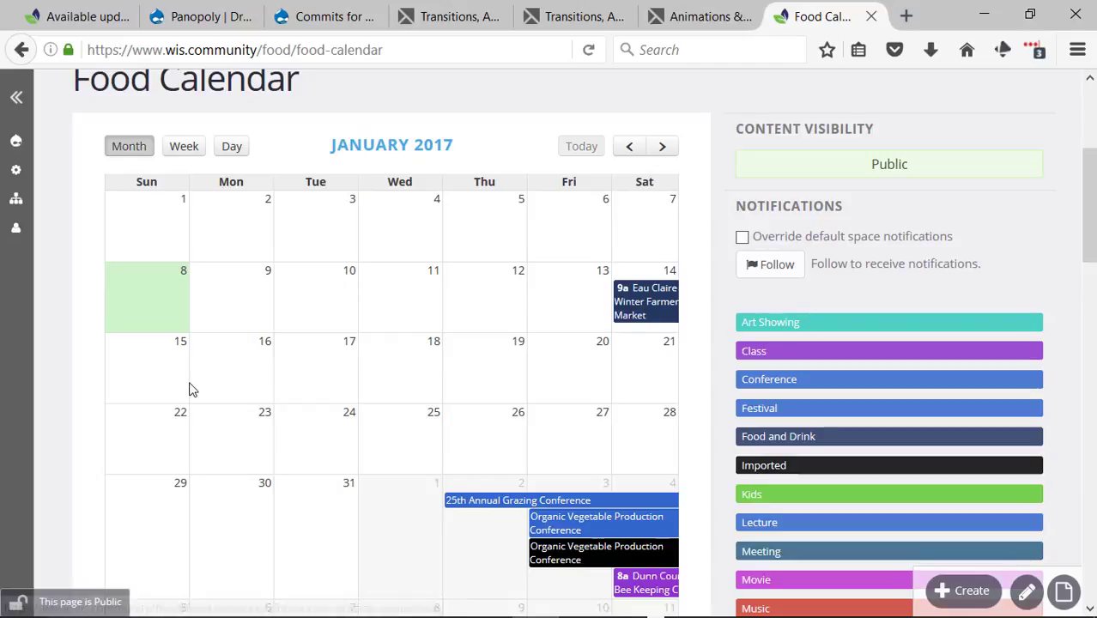
pyautogui.scroll(-5, 202, 386)
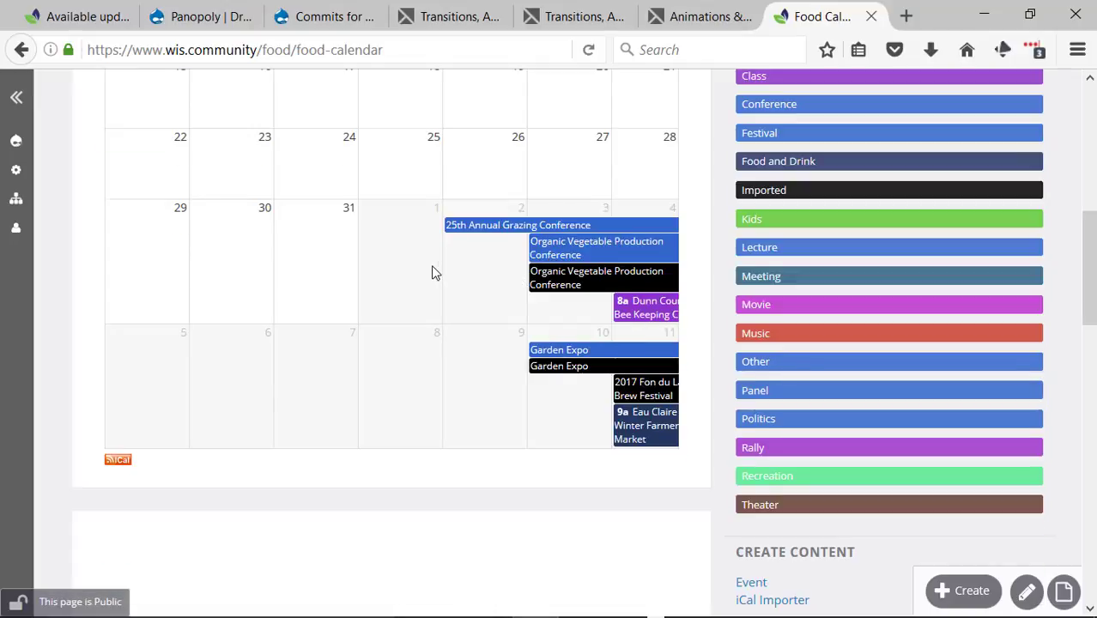
pyautogui.scroll(2, 432, 272)
pyautogui.scroll(4, 431, 272)
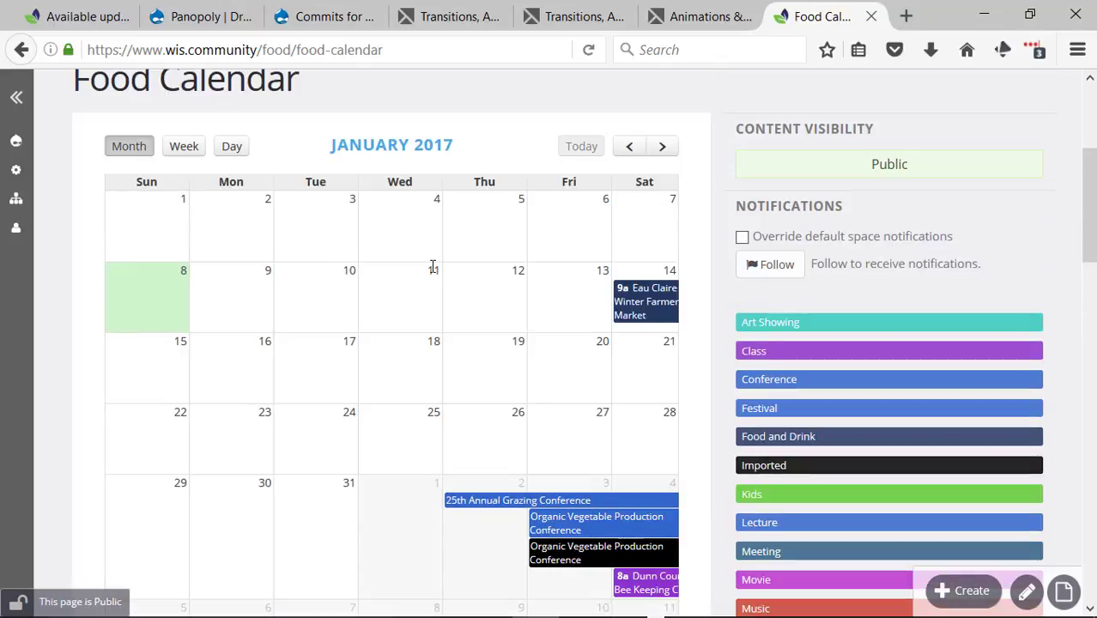
pyautogui.moveTo(953, 592)
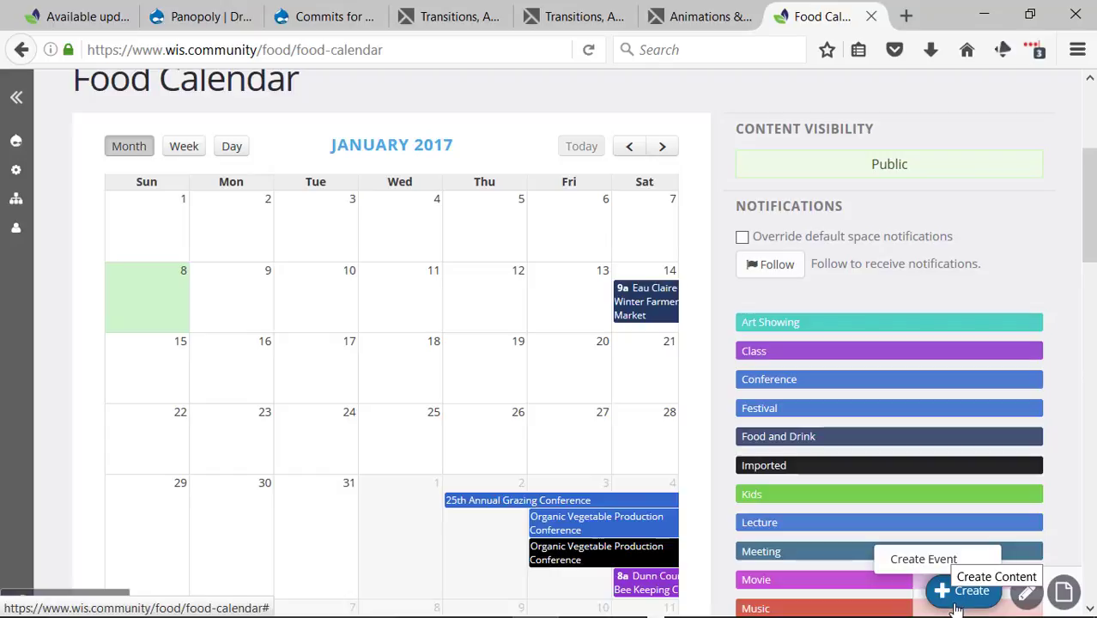
pyautogui.click(931, 559)
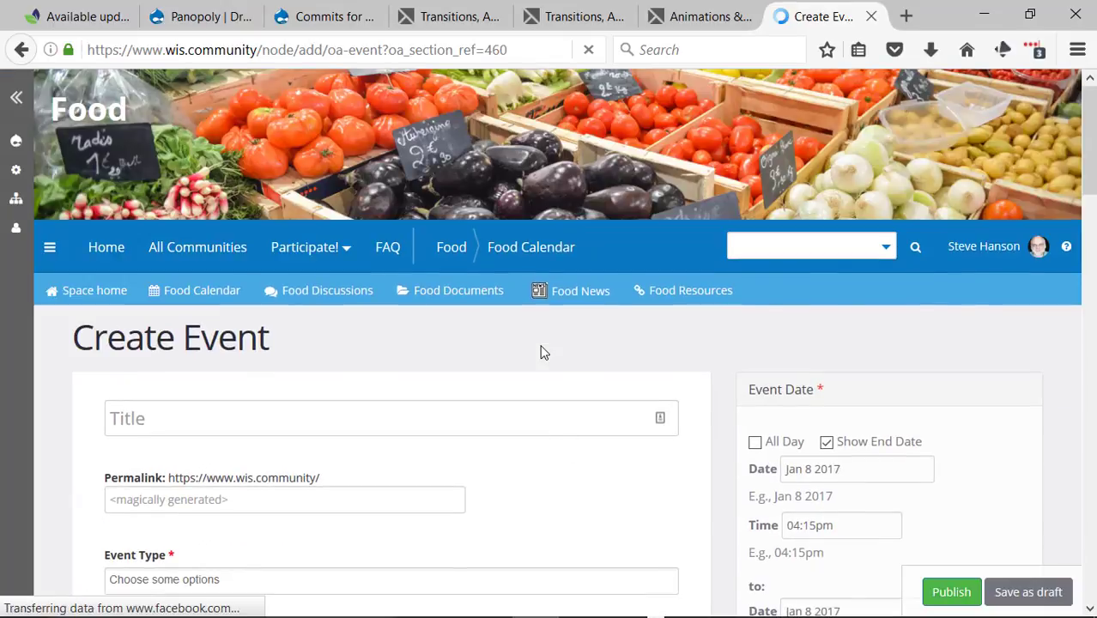
# Title the new event "Film showing of Cowspiracy"
pyautogui.scroll(-2, 515, 410)
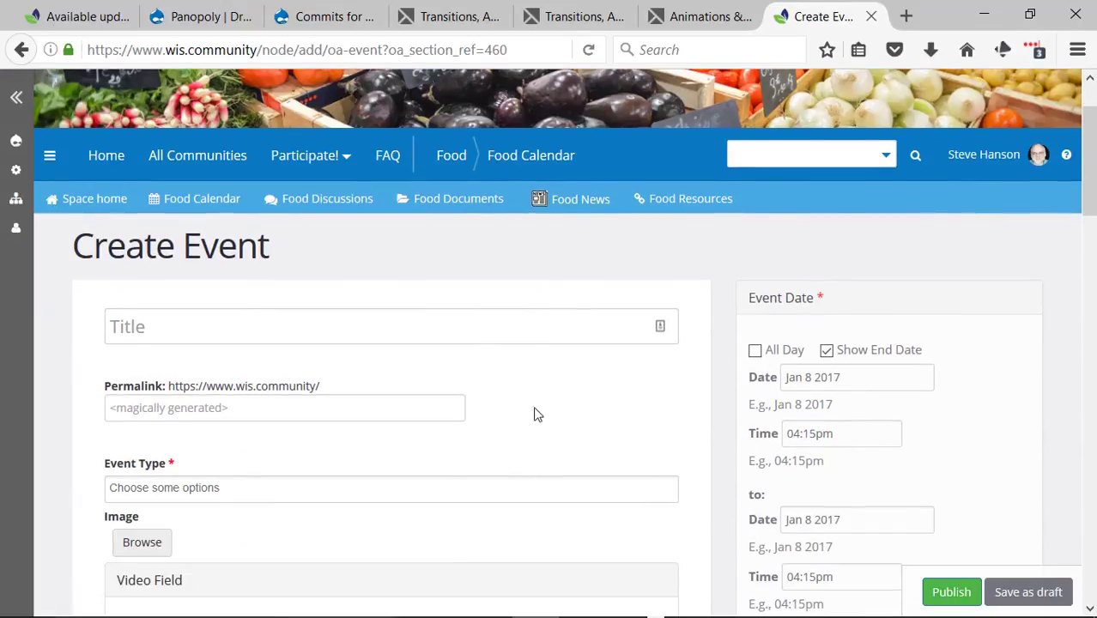
pyautogui.click(470, 321)
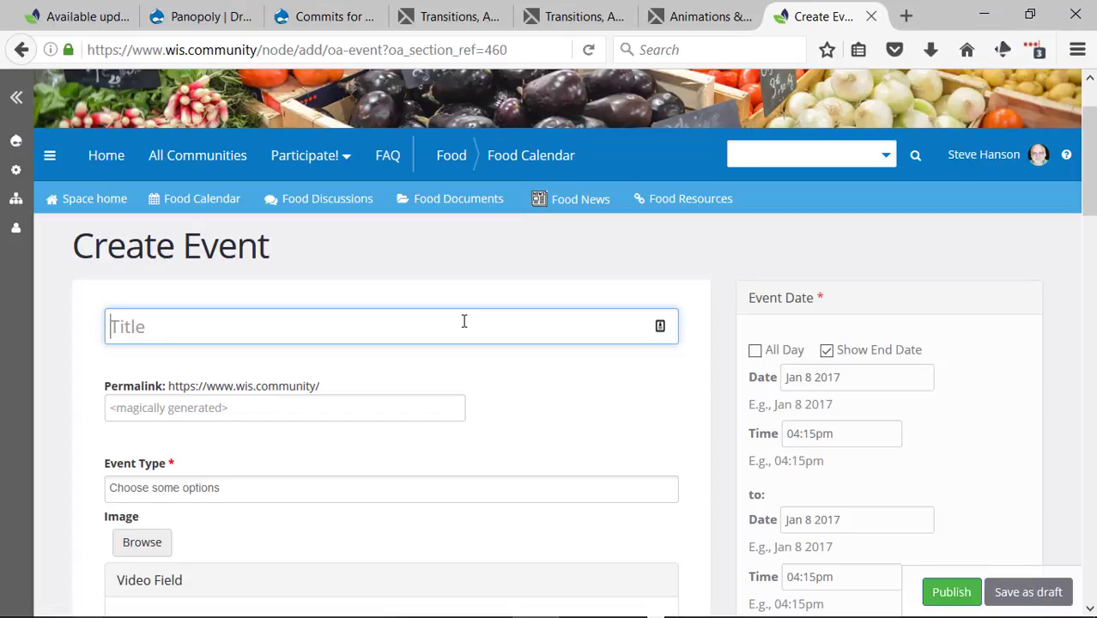
pyautogui.write('Film showing of Cows')
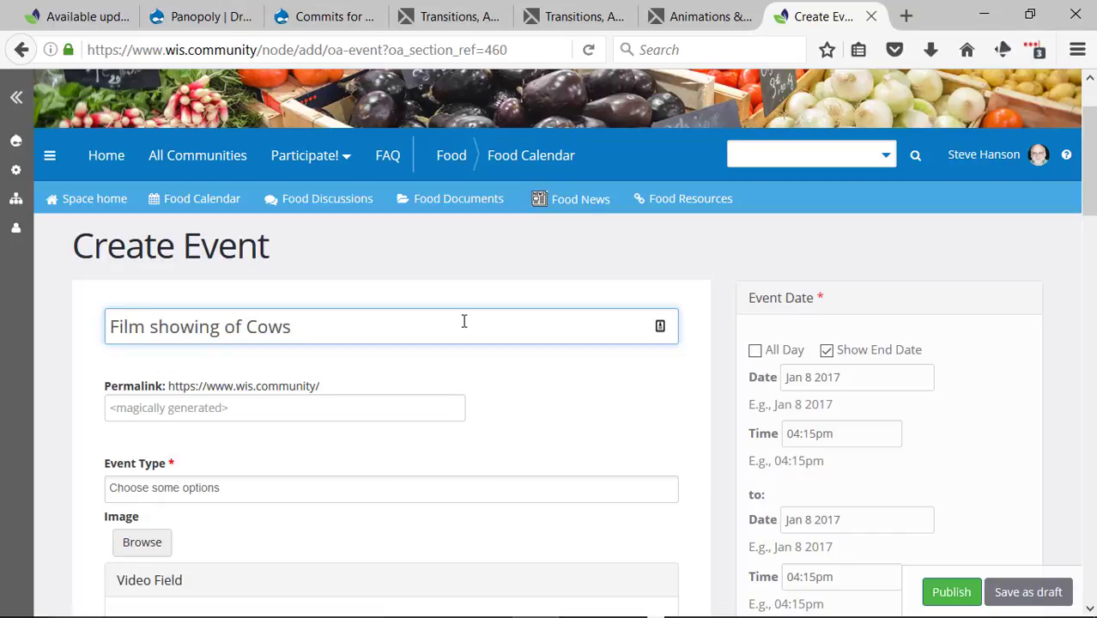
pyautogui.write('spiracy')
# Set the event type to Movie
pyautogui.scroll(-2, 412, 324)
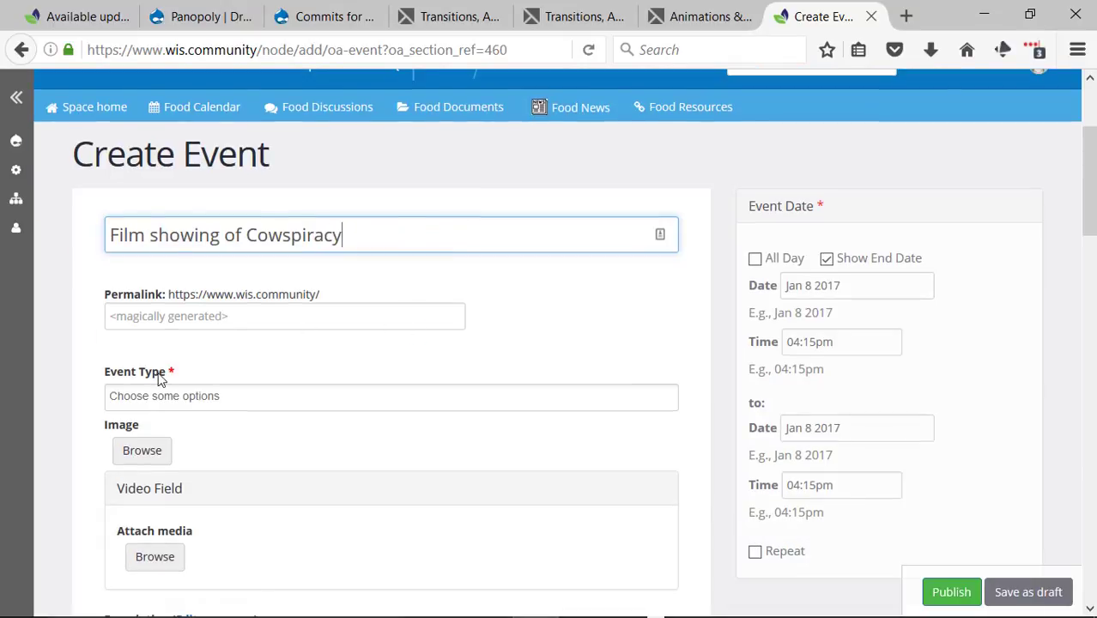
pyautogui.click(245, 397)
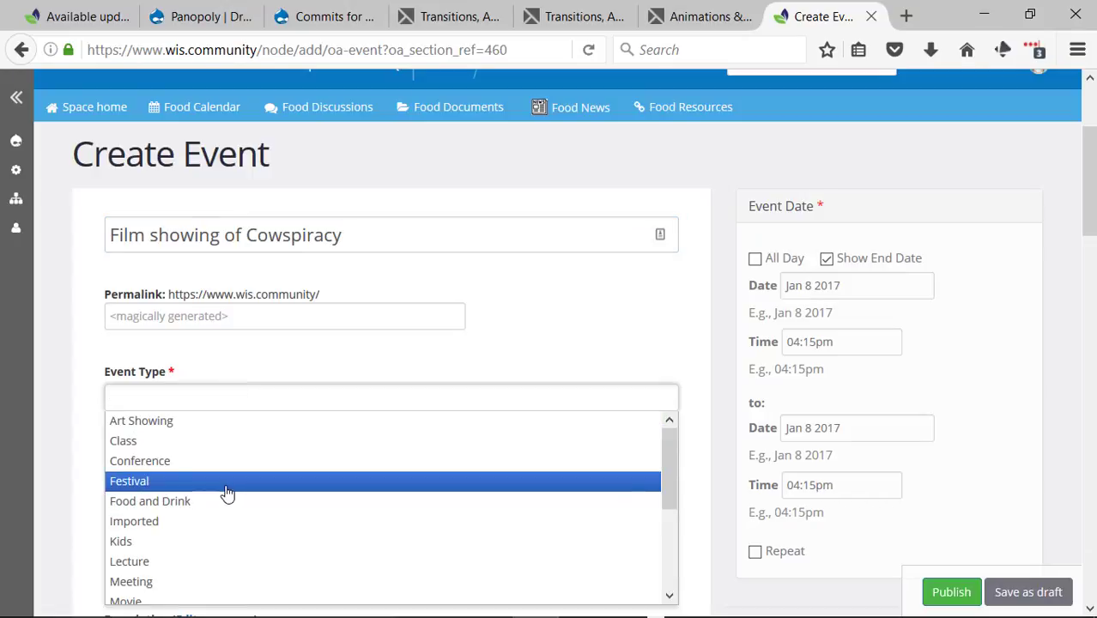
pyautogui.scroll(-2, 228, 492)
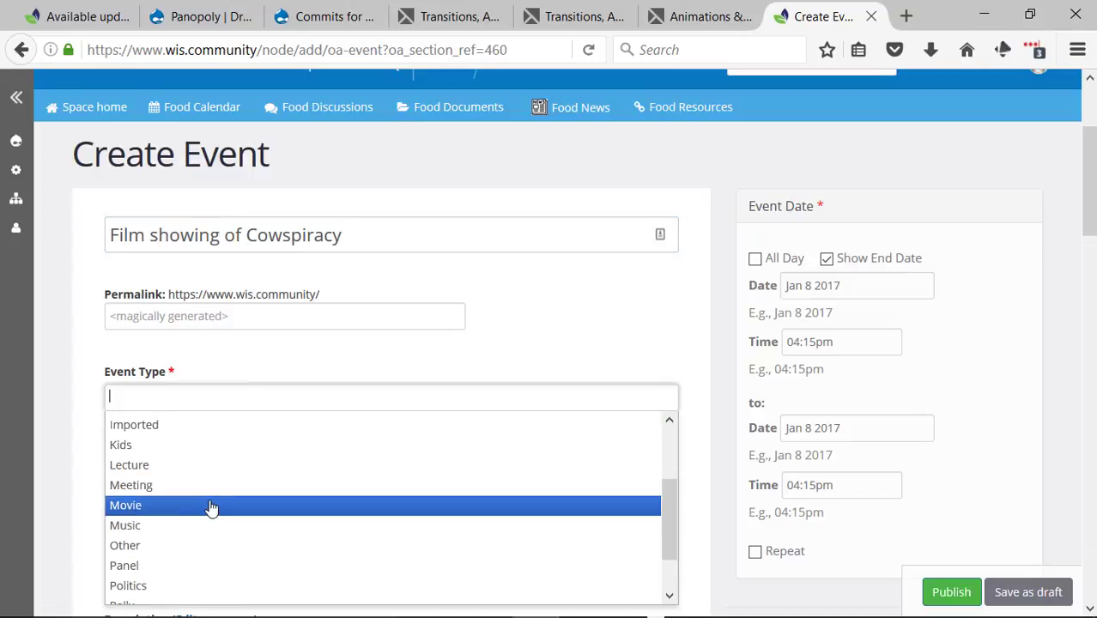
pyautogui.click(210, 507)
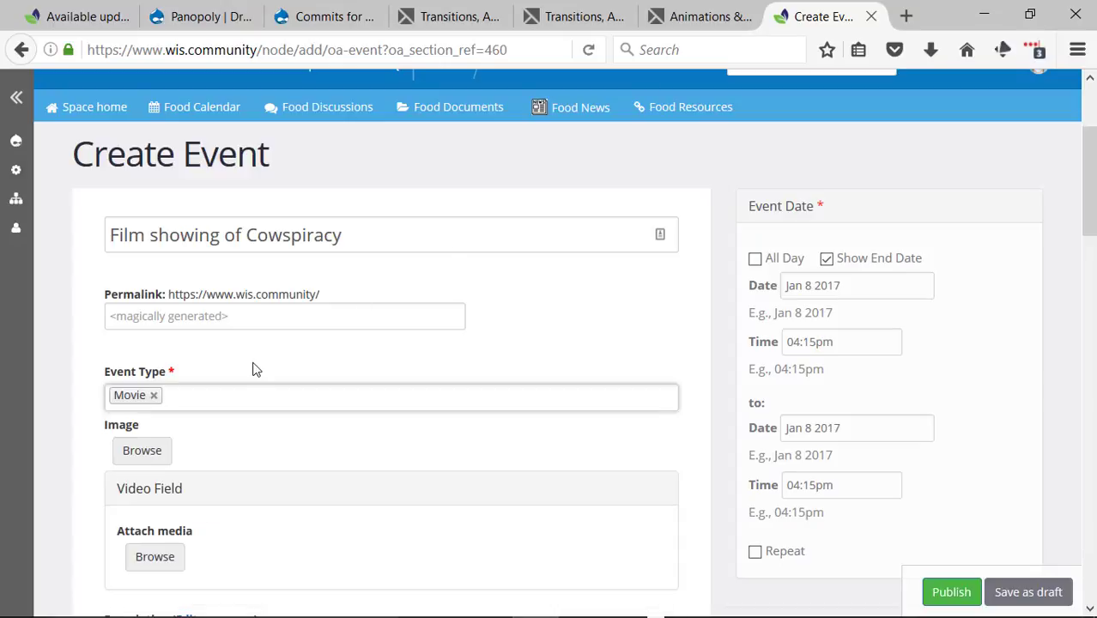
# Upload the file "Cow & Logo.png" from the Coop folder as the event's image and continue to its details
pyautogui.click(159, 451)
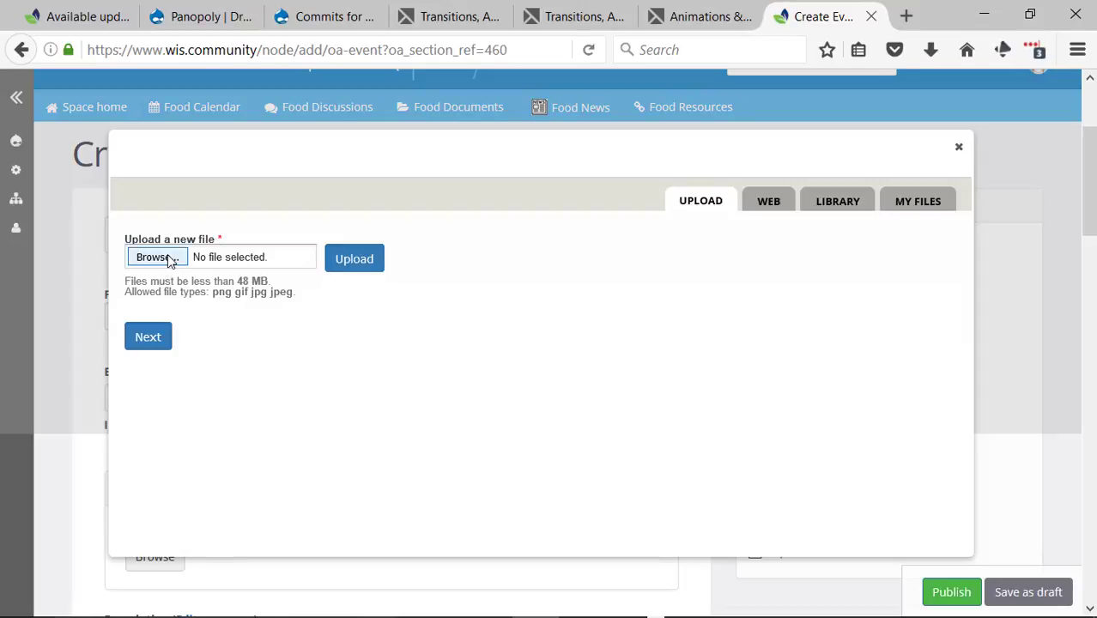
pyautogui.click(168, 258)
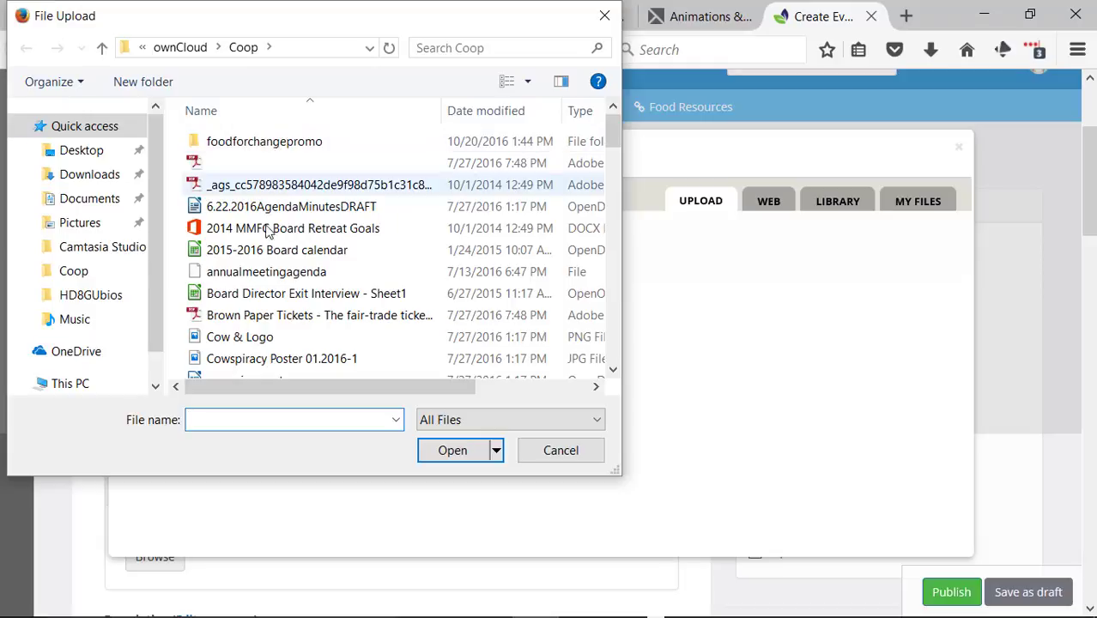
pyautogui.click(307, 338)
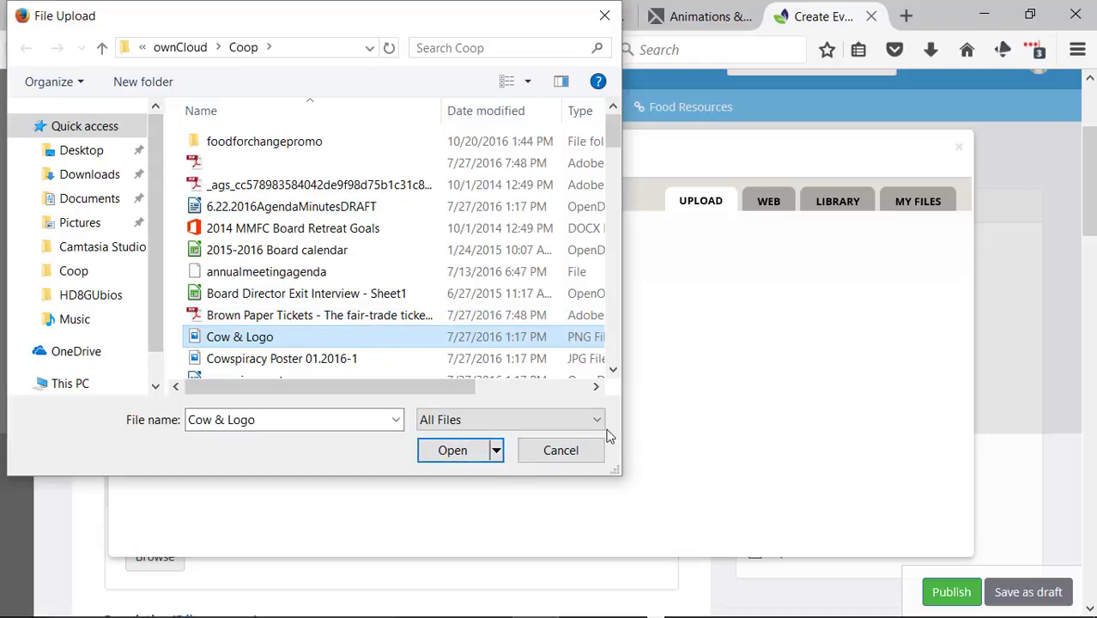
pyautogui.click(453, 450)
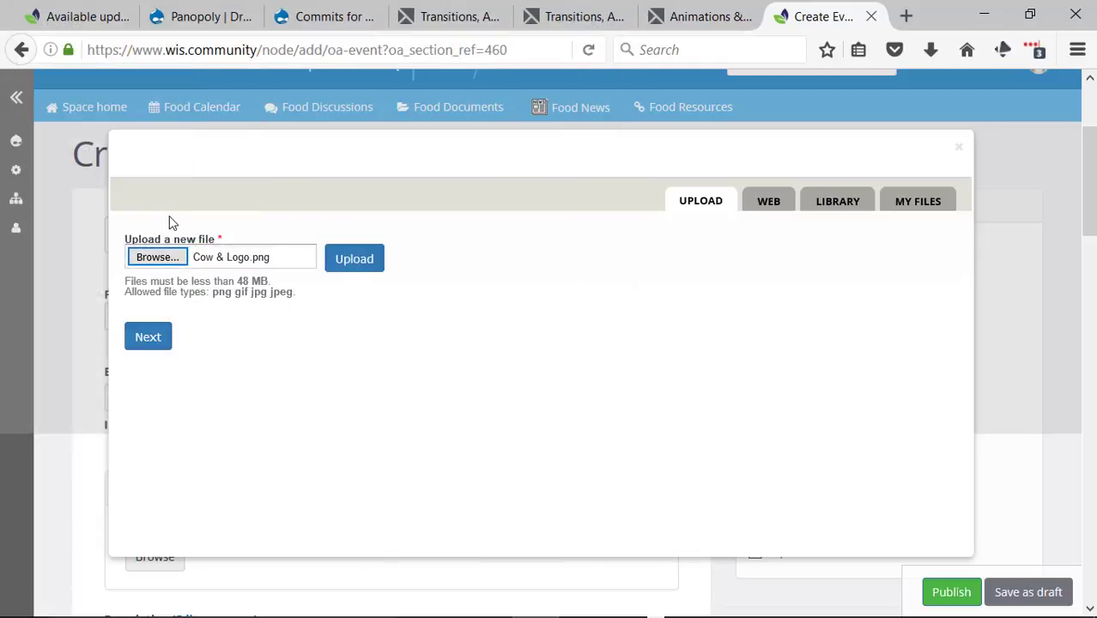
pyautogui.click(361, 257)
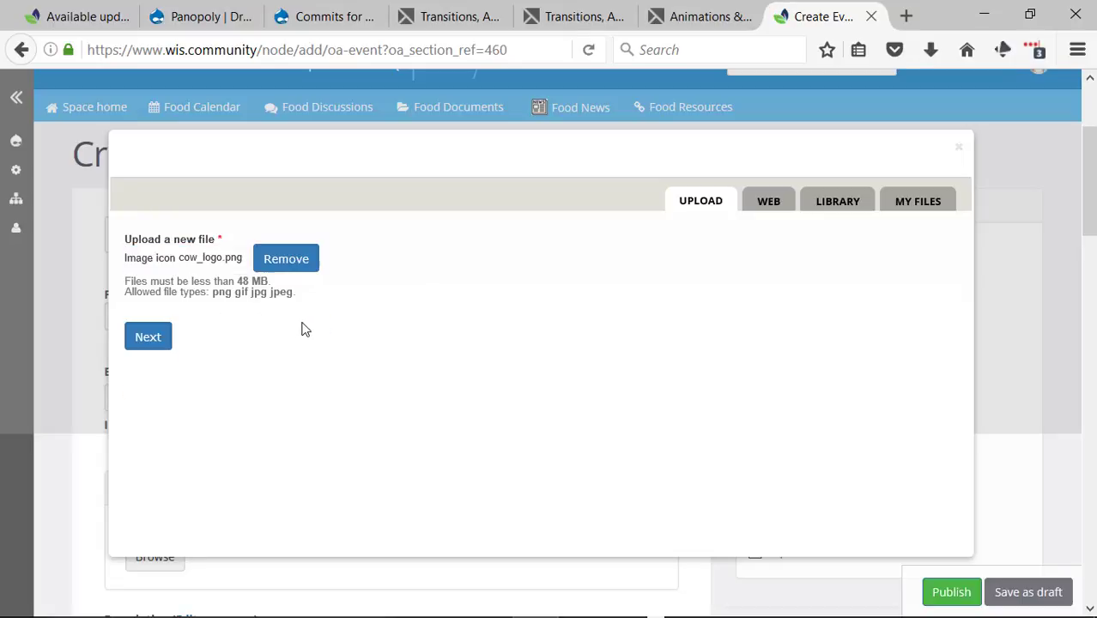
pyautogui.click(148, 343)
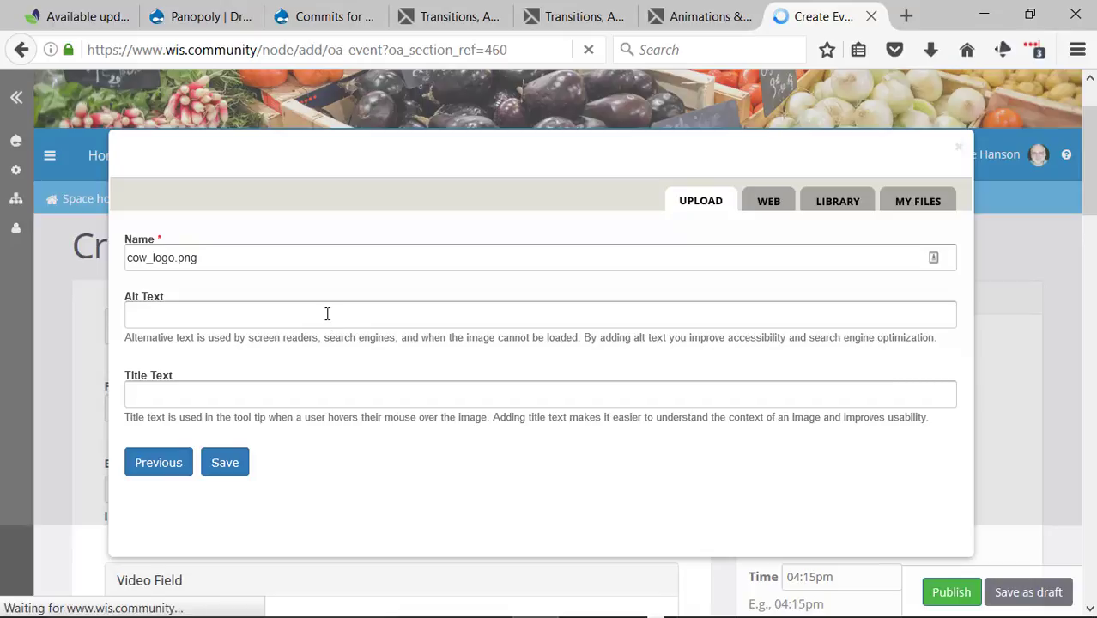
# Give the uploaded image the alt text "Cow Logo" and save it to the event
pyautogui.click(326, 313)
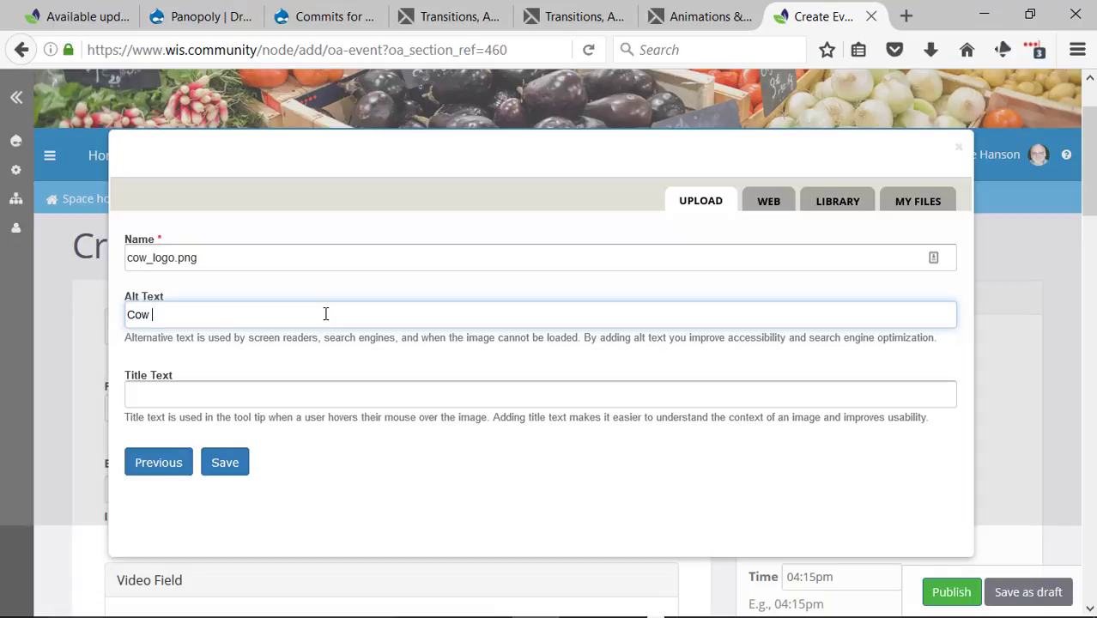
pyautogui.write('Logo')
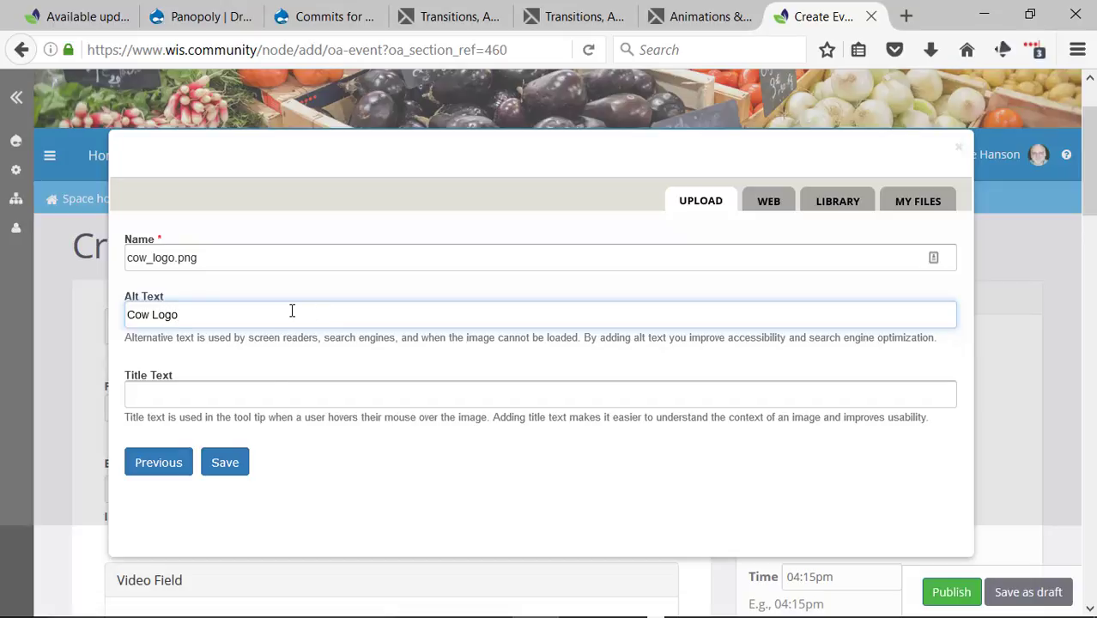
pyautogui.click(241, 476)
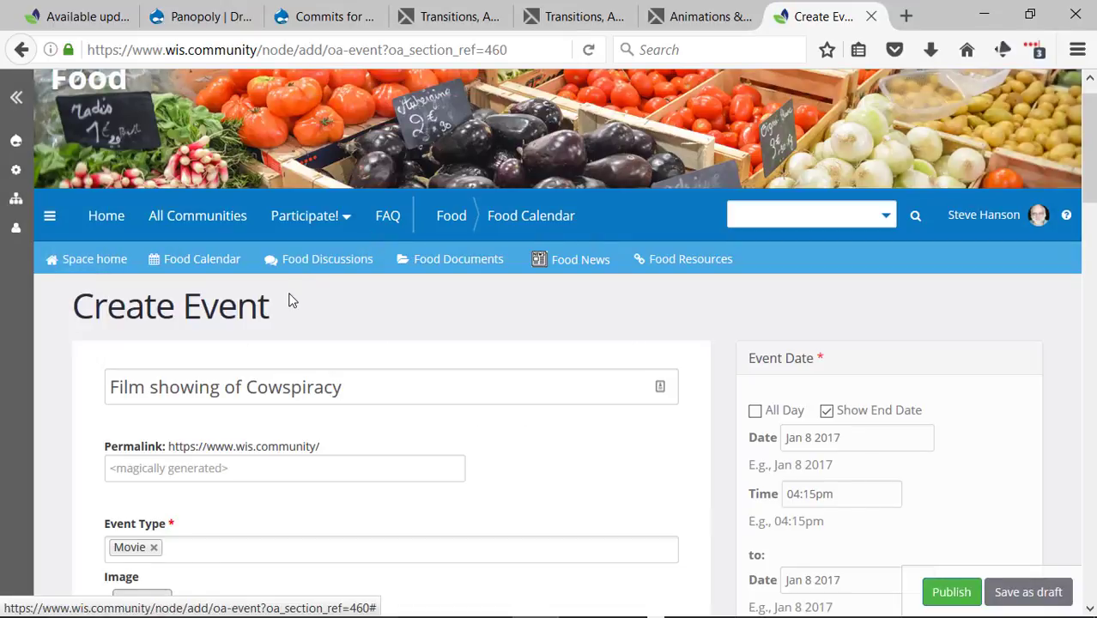
# Describe the event as "Cowspiracy is a movie that explains the contribution of raising animals for food to global warming."
pyautogui.scroll(-6, 289, 300)
pyautogui.scroll(2, 290, 299)
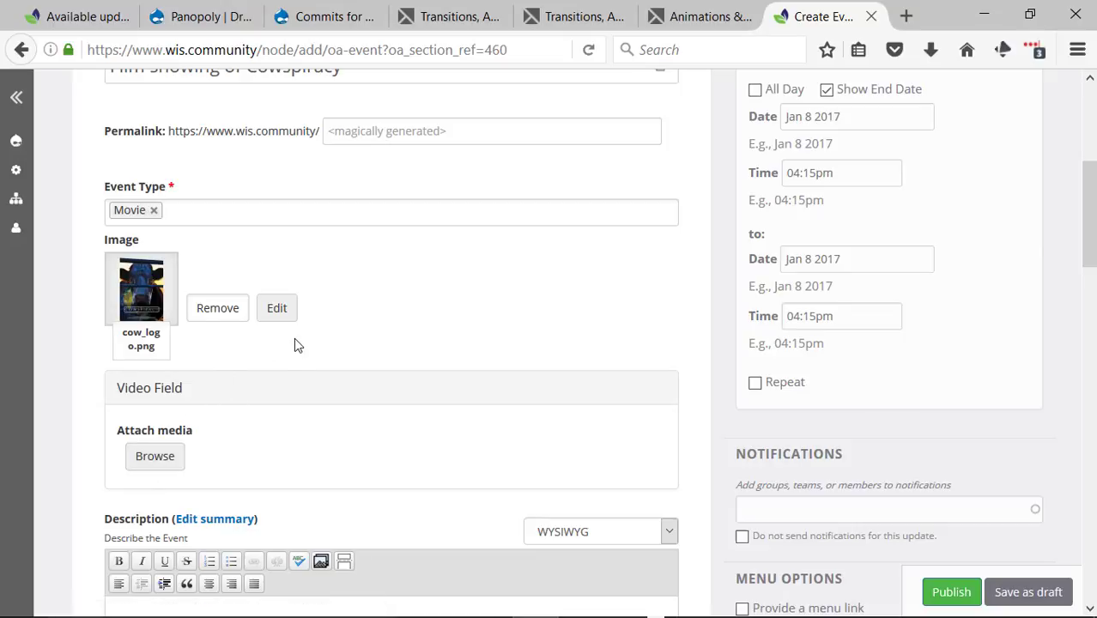
pyautogui.scroll(-2, 294, 342)
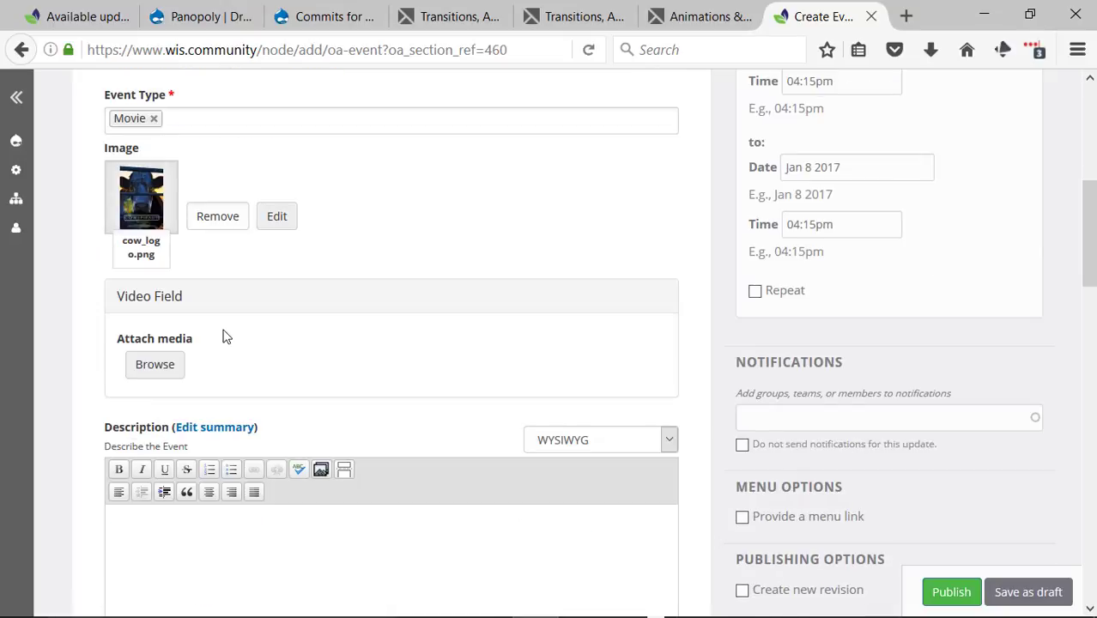
pyautogui.scroll(-2, 223, 336)
pyautogui.scroll(-2, 269, 353)
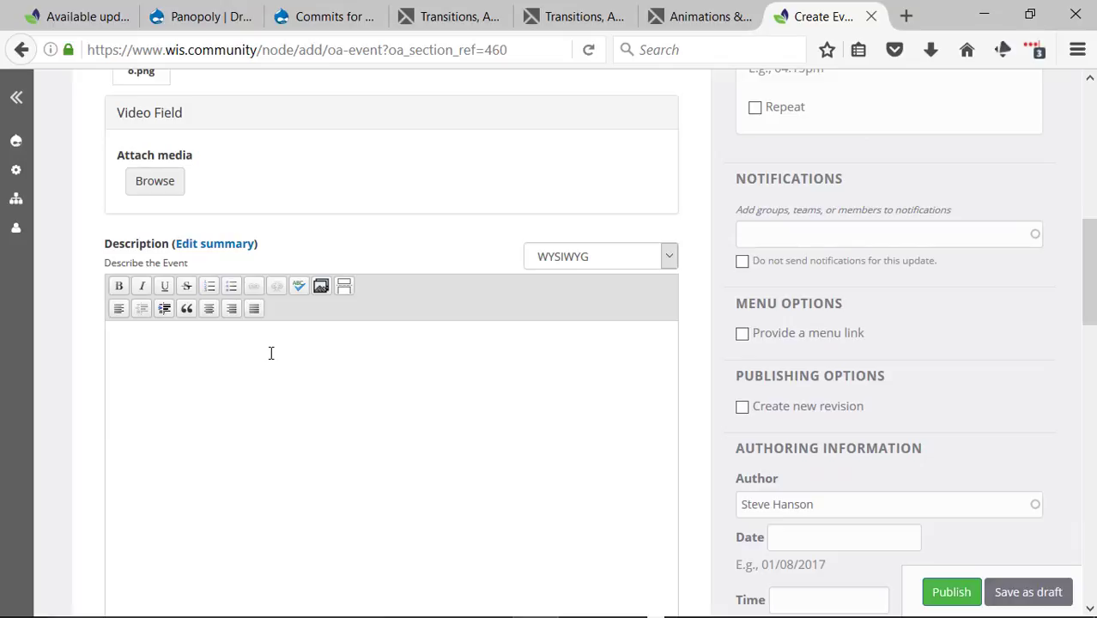
pyautogui.click(264, 352)
pyautogui.write('Cowspiracy is ')
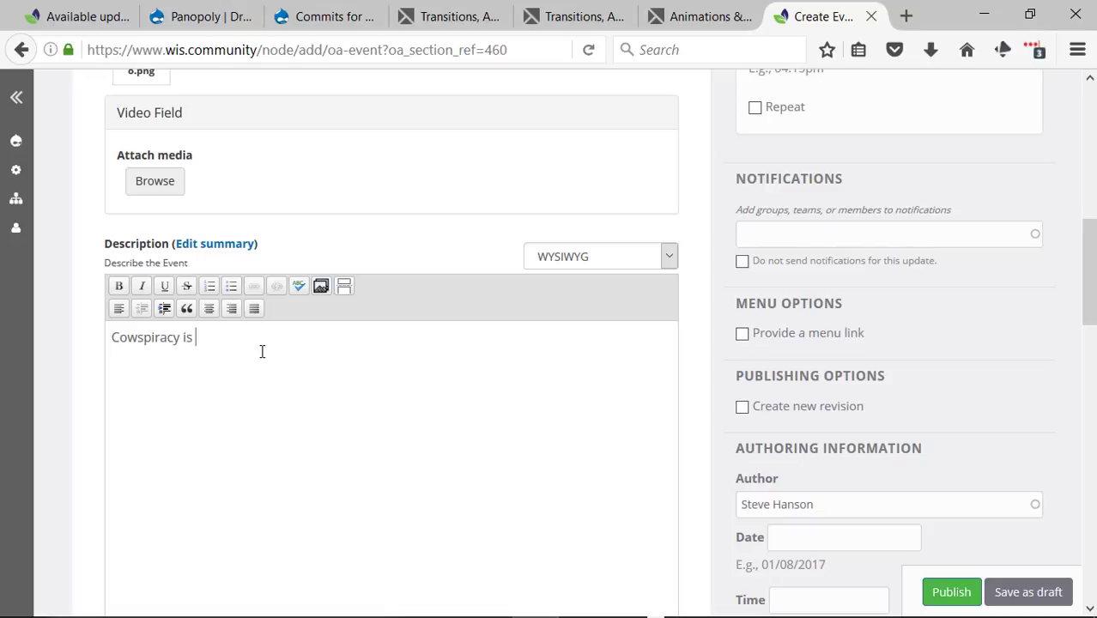
pyautogui.write(' a movie that explains the co')
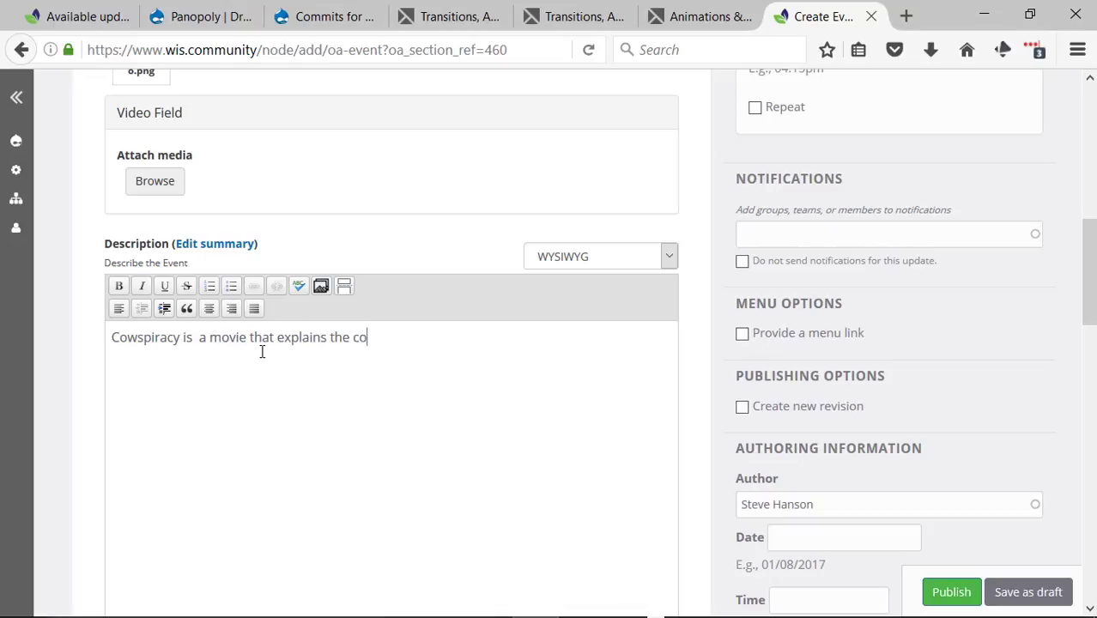
pyautogui.write('ntribution of ')
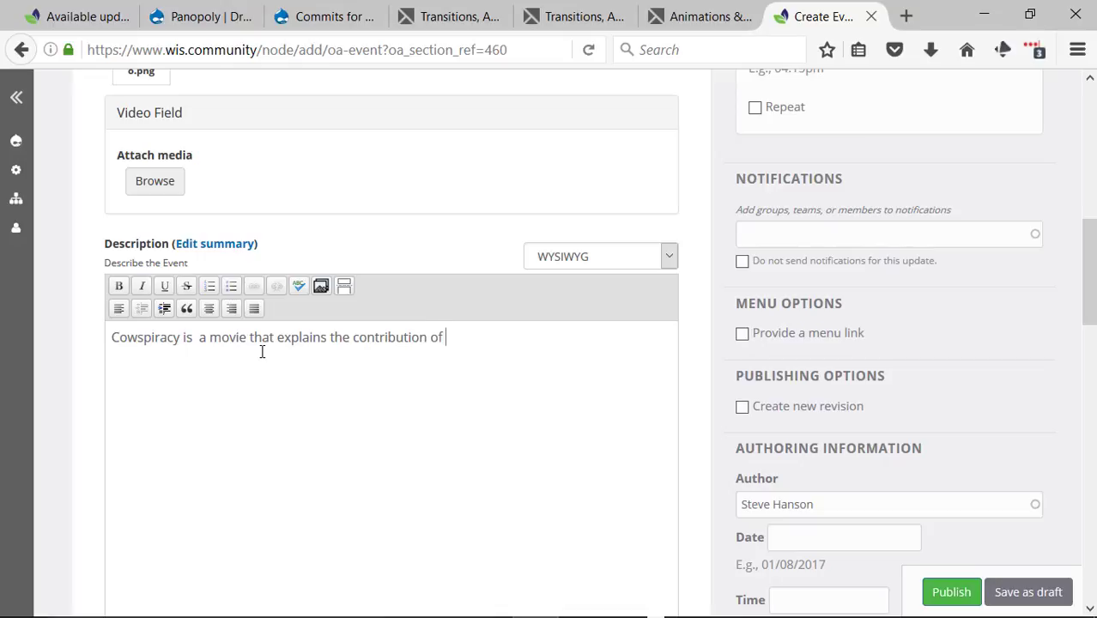
pyautogui.write('raising animals for f')
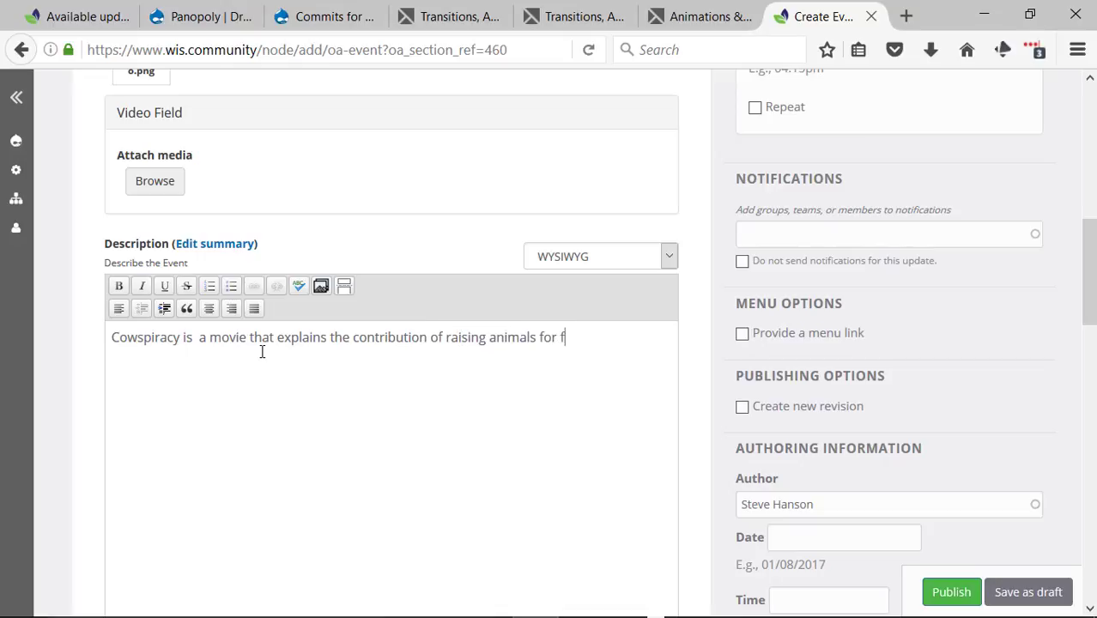
pyautogui.write('ood to global')
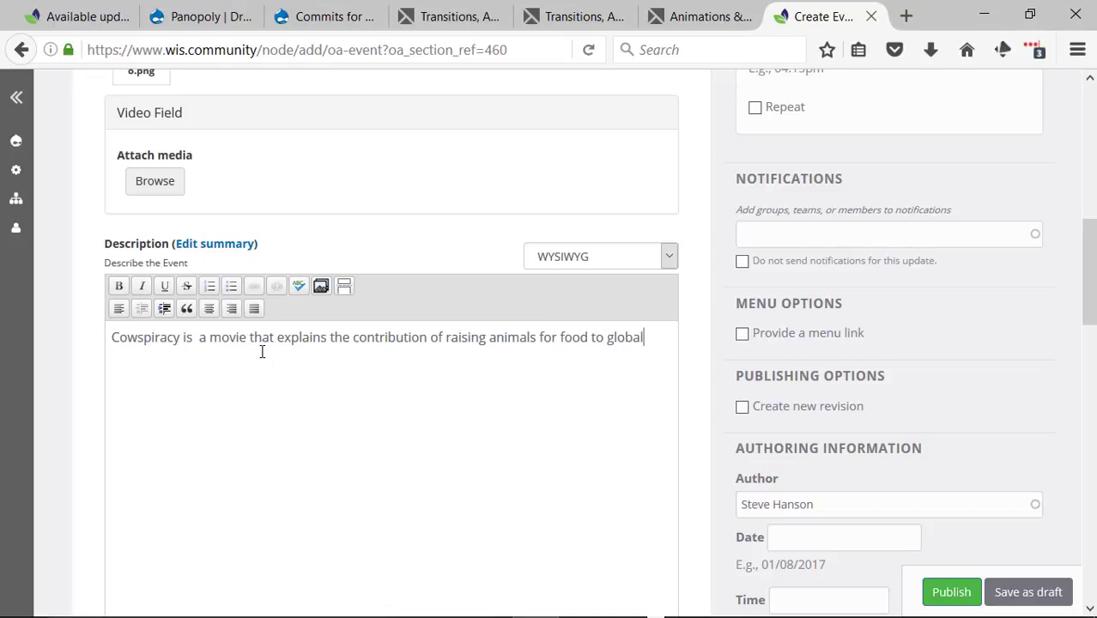
pyautogui.write(' warming.')
# Enter "Menomonie Public Library" as the event's venue name
pyautogui.scroll(-3, 320, 374)
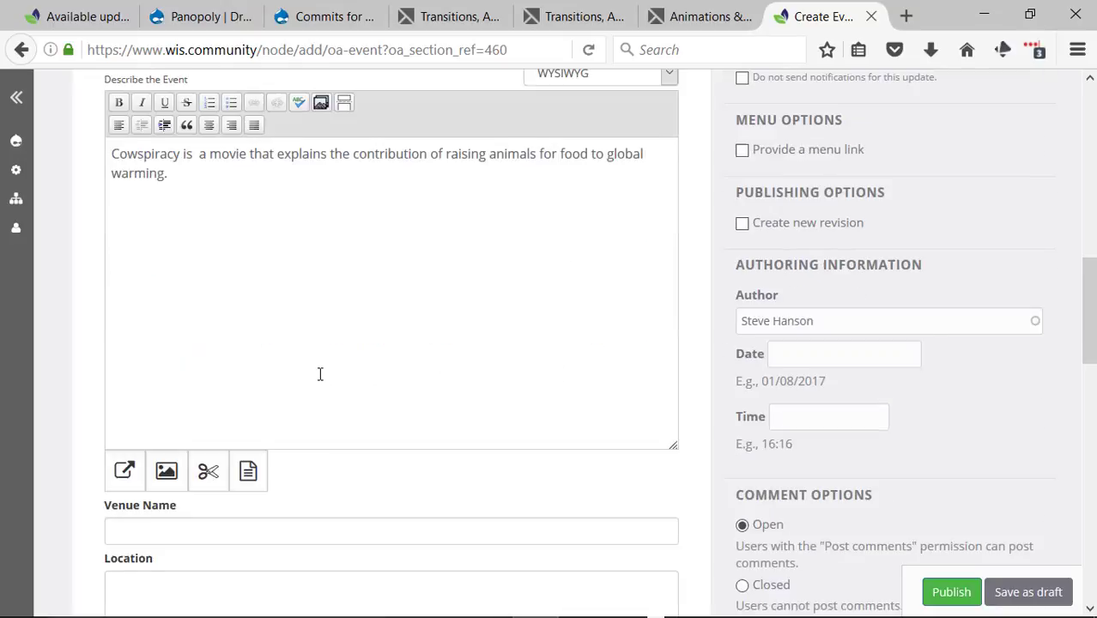
pyautogui.scroll(2, 309, 378)
pyautogui.scroll(-3, 310, 376)
pyautogui.scroll(-2, 259, 407)
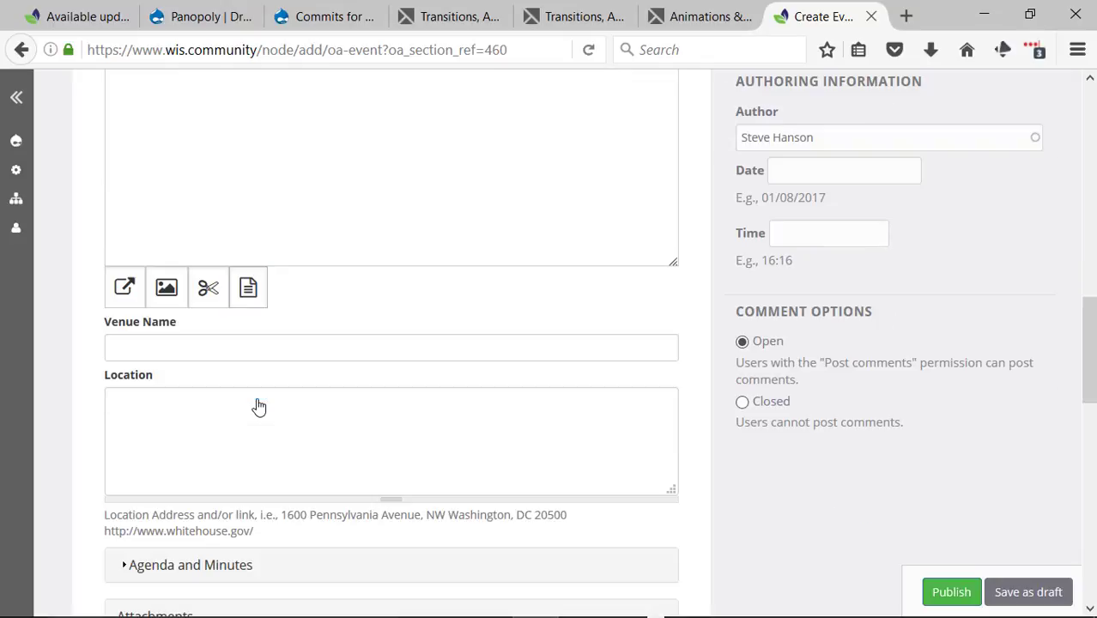
pyautogui.click(270, 340)
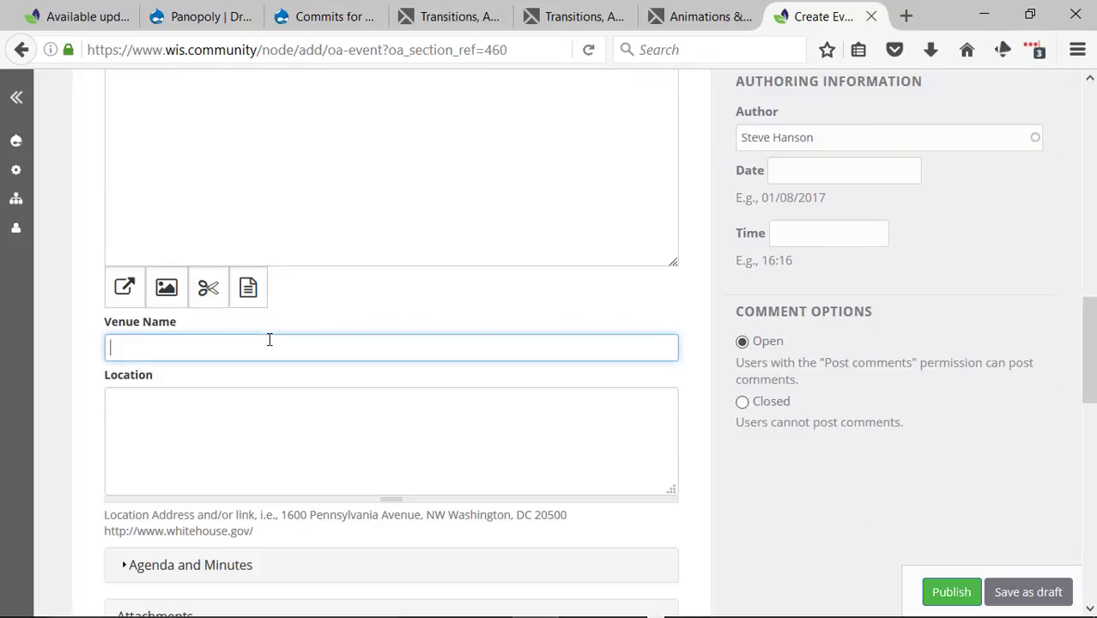
pyautogui.click(270, 340)
pyautogui.click(270, 340)
pyautogui.write('omonie Public ')
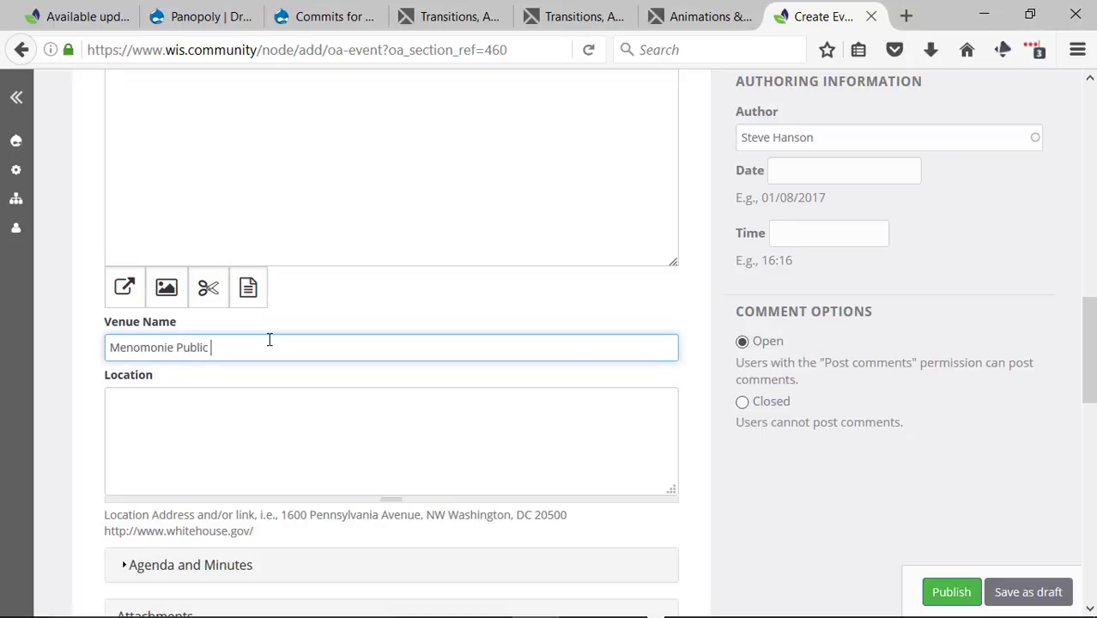
pyautogui.write('Library')
# Fill in the event's location with the library's street address, city, state and postal code on two lines
pyautogui.scroll(-2, 276, 242)
pyautogui.click(281, 344)
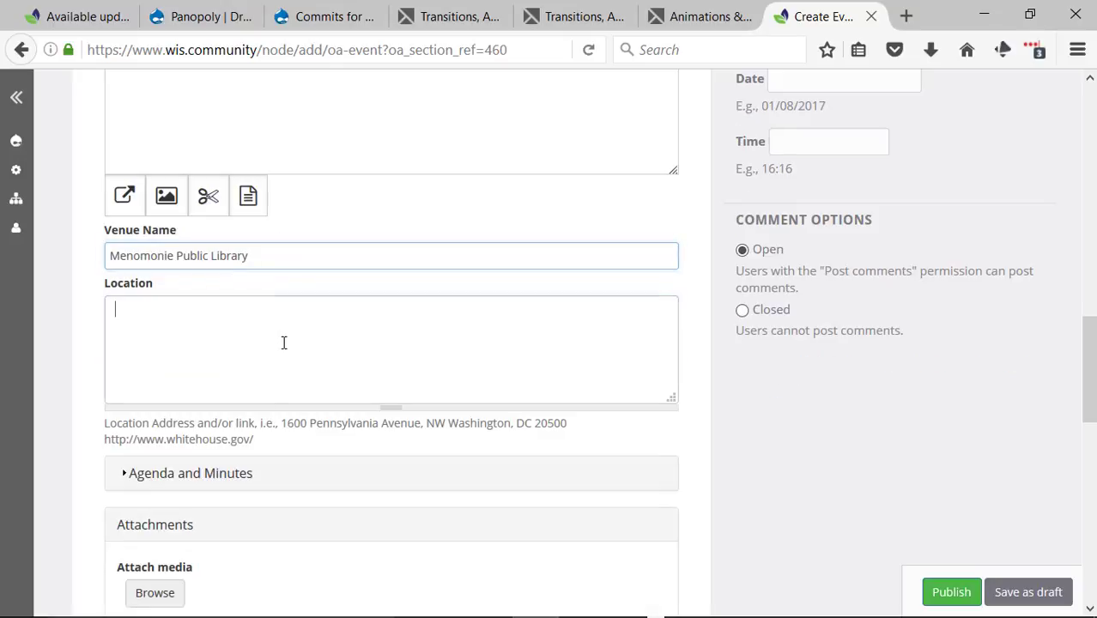
pyautogui.write('600 ')
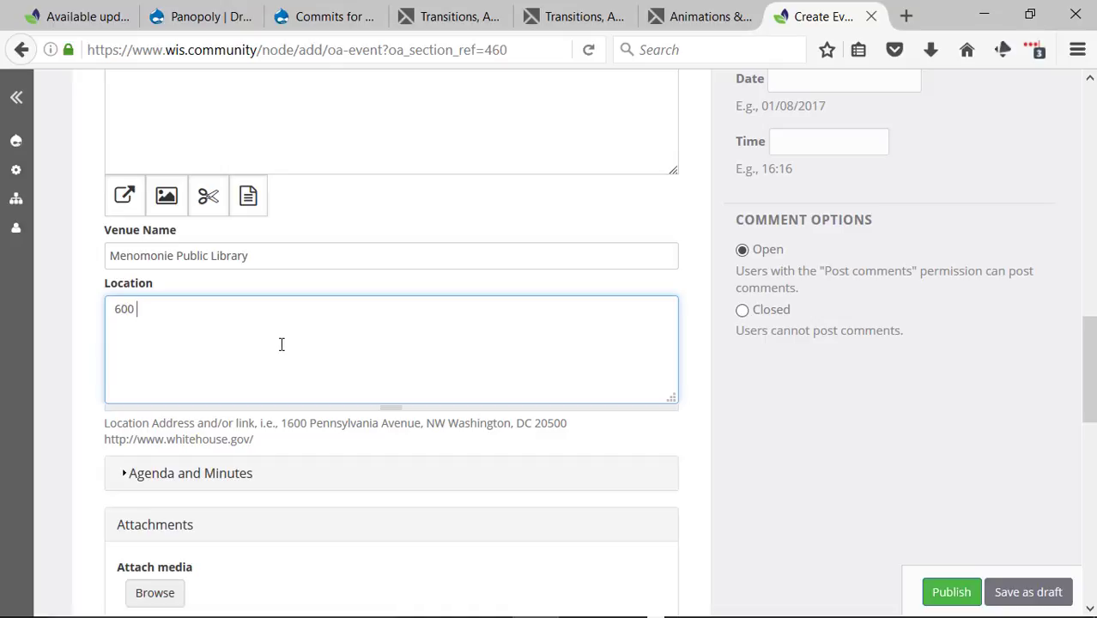
pyautogui.write('Wolske Bay Ro')
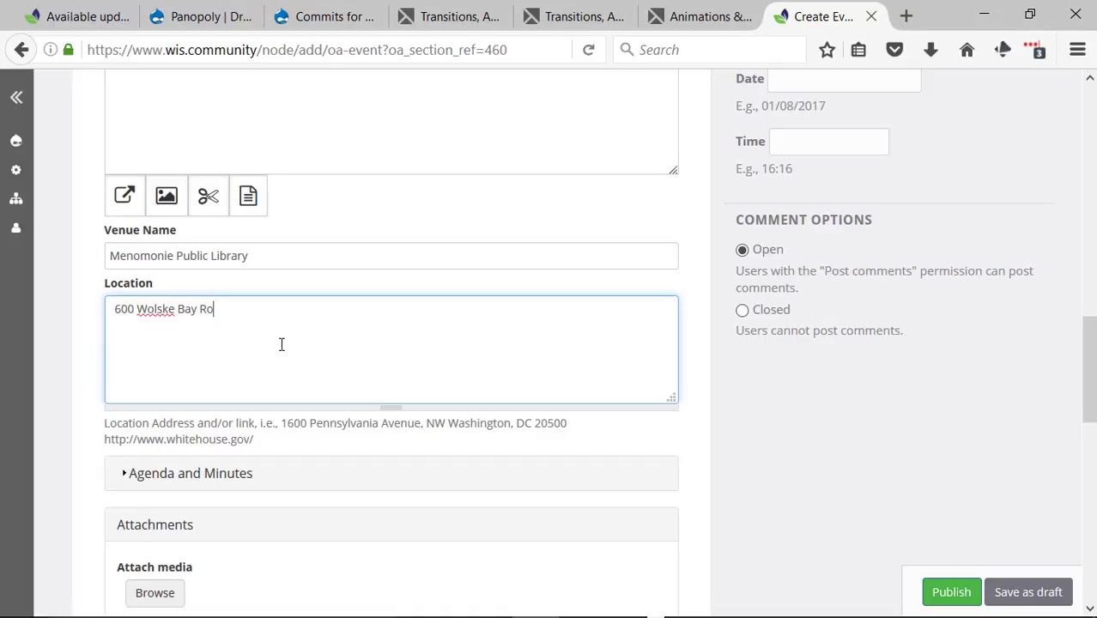
pyautogui.write('ad Menomonie, ')
pyautogui.write('WI')
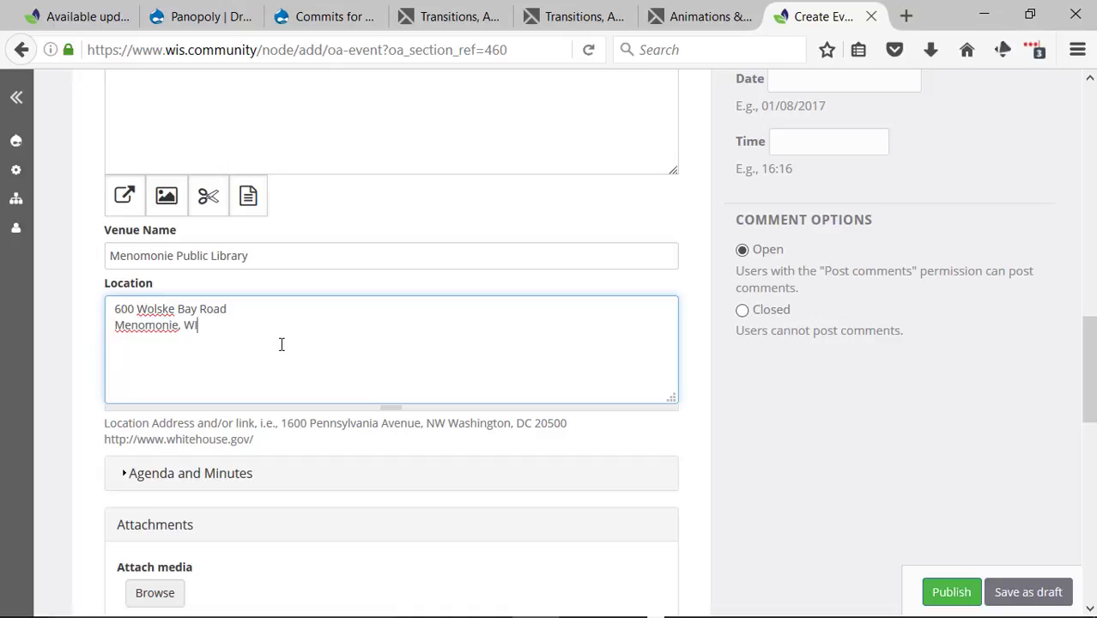
pyautogui.write(' 54751')
pyautogui.scroll(-2, 236, 341)
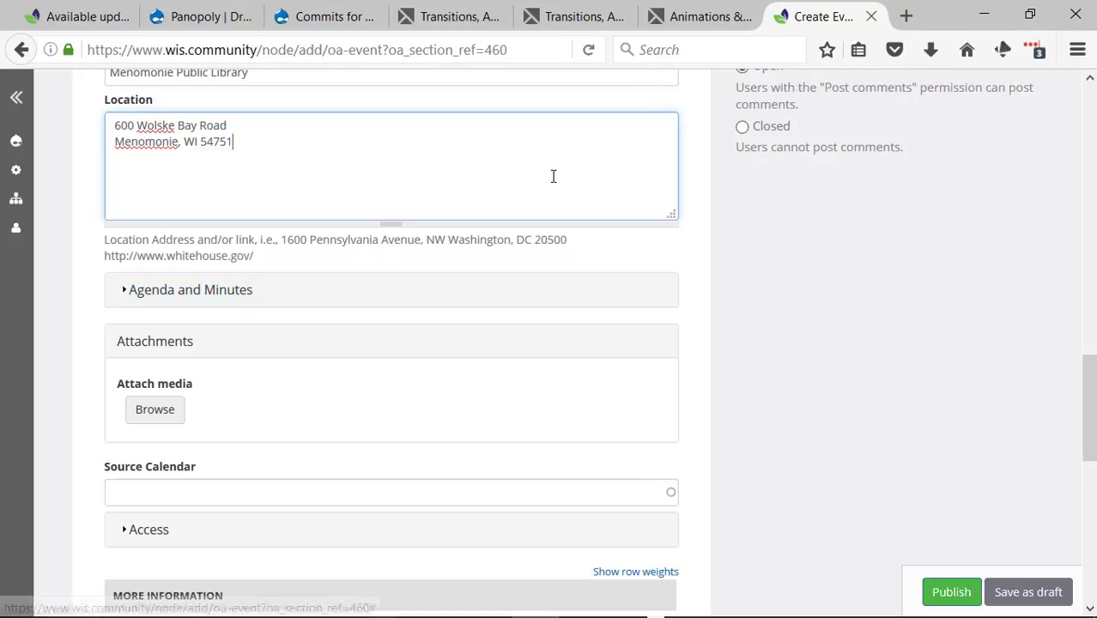
pyautogui.scroll(-2, 366, 267)
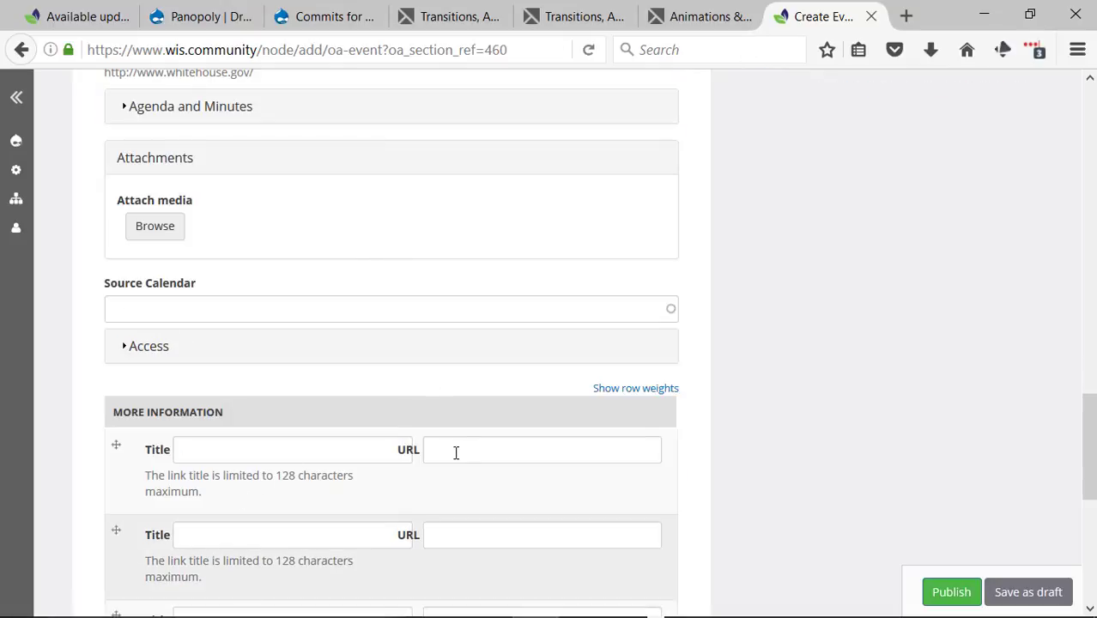
pyautogui.click(312, 451)
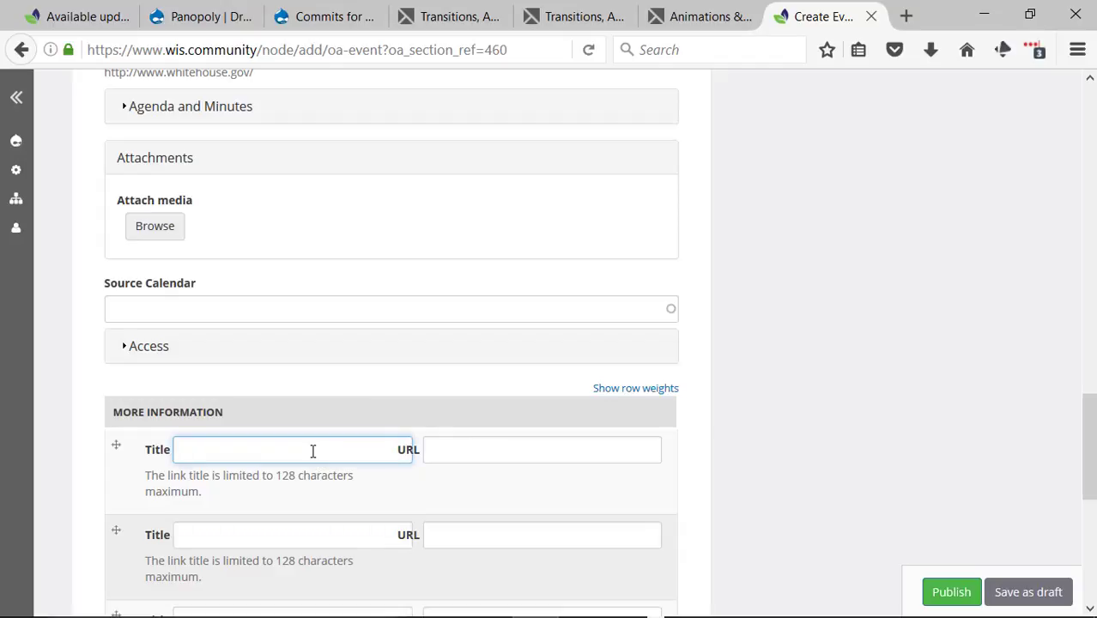
pyautogui.write('M')
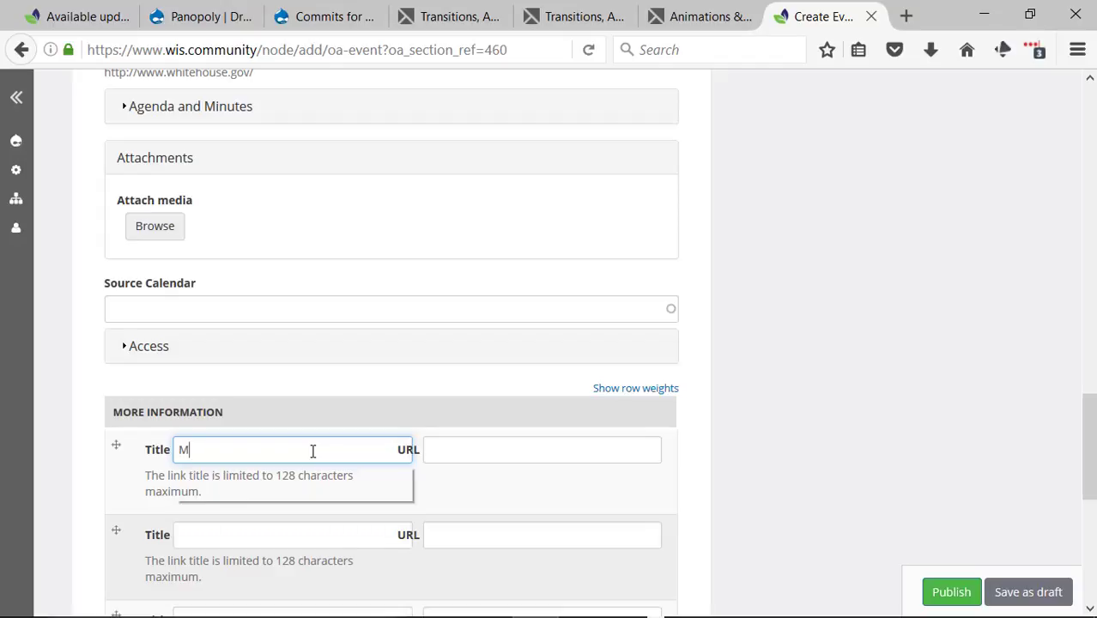
pyautogui.write('enomonie L')
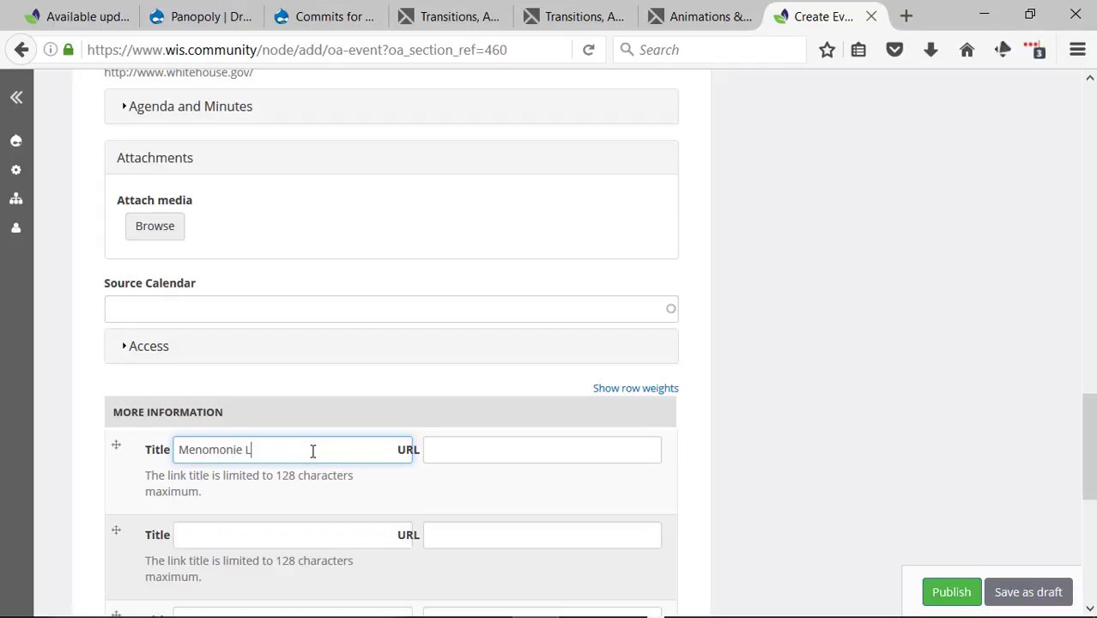
pyautogui.write('ibrary Web Site')
pyautogui.press('Tab')
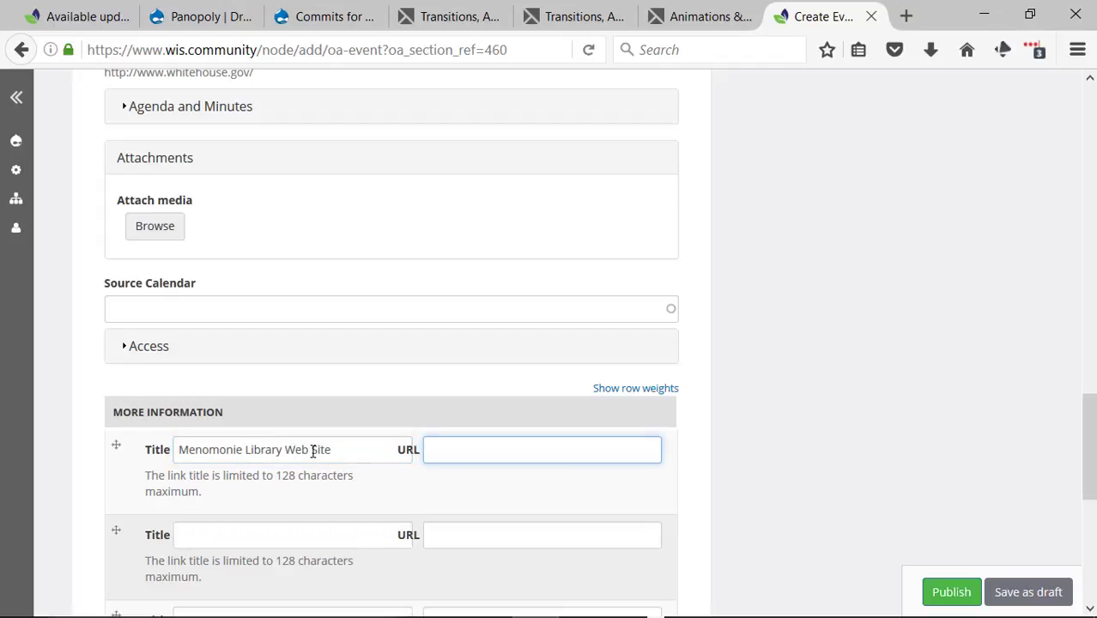
pyautogui.write('http:')
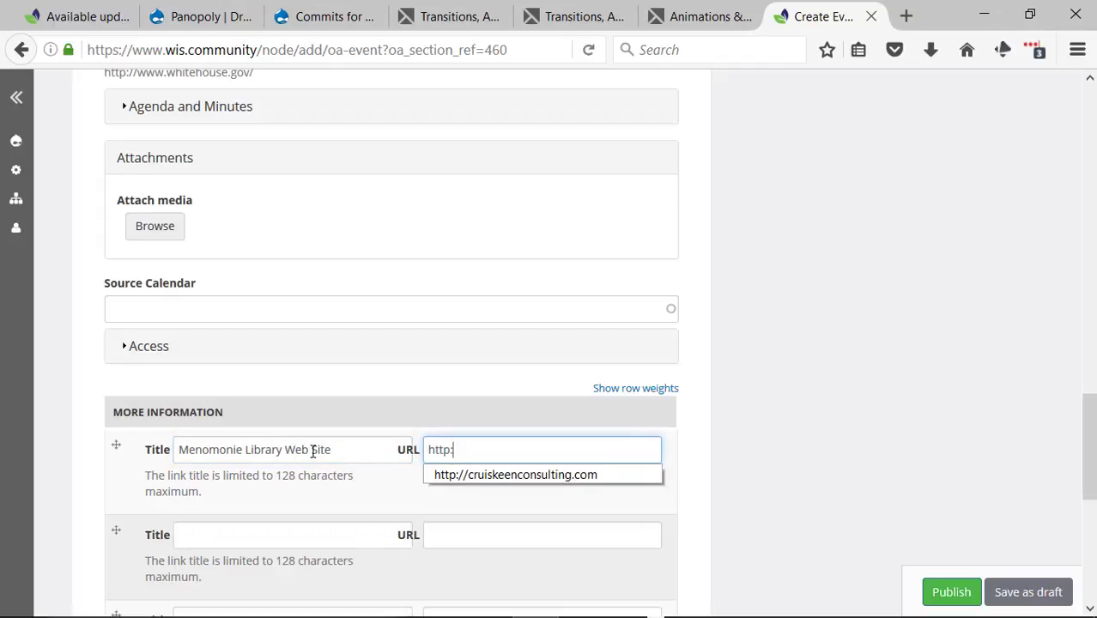
pyautogui.write('//menomonieli')
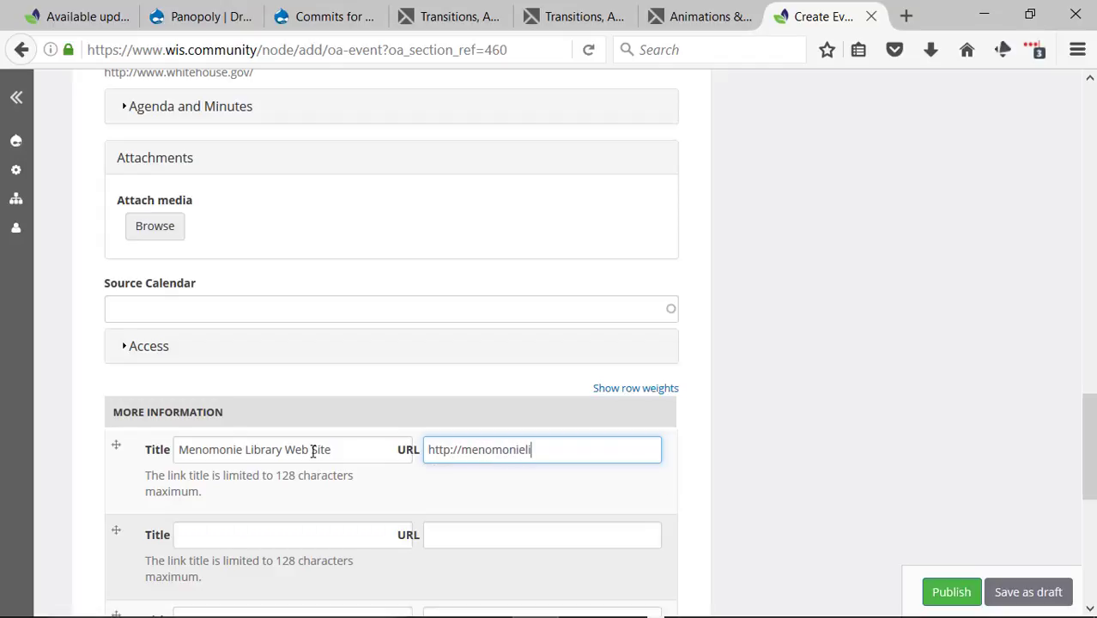
pyautogui.write('brary.org')
# Try out the event date options by turning the end date off and on and the all-day setting on and off
pyautogui.scroll(10, 773, 270)
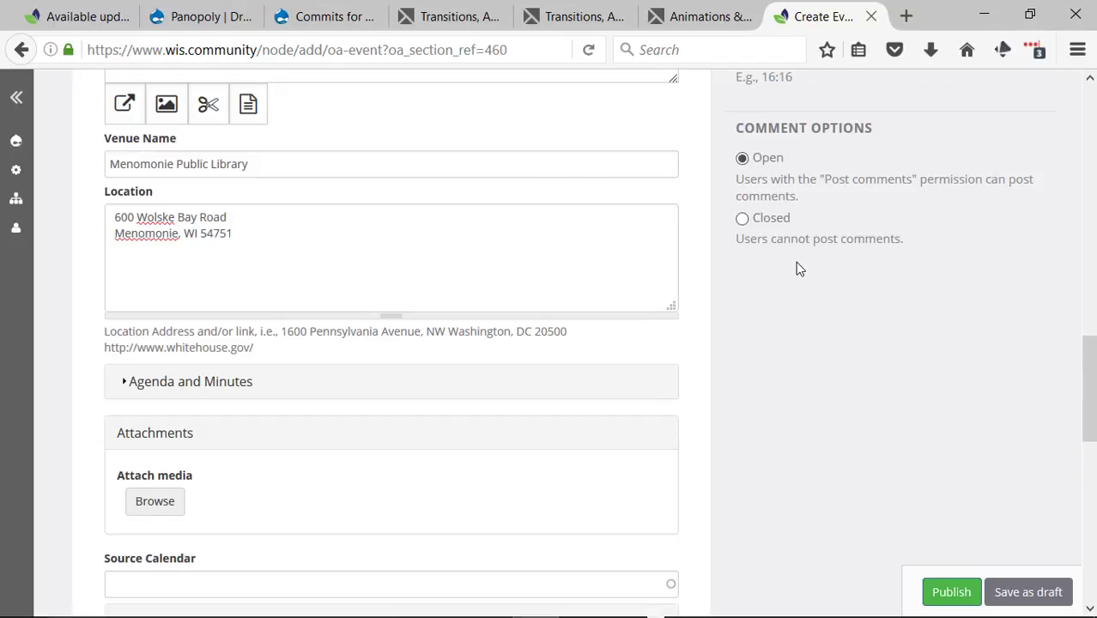
pyautogui.scroll(8, 784, 197)
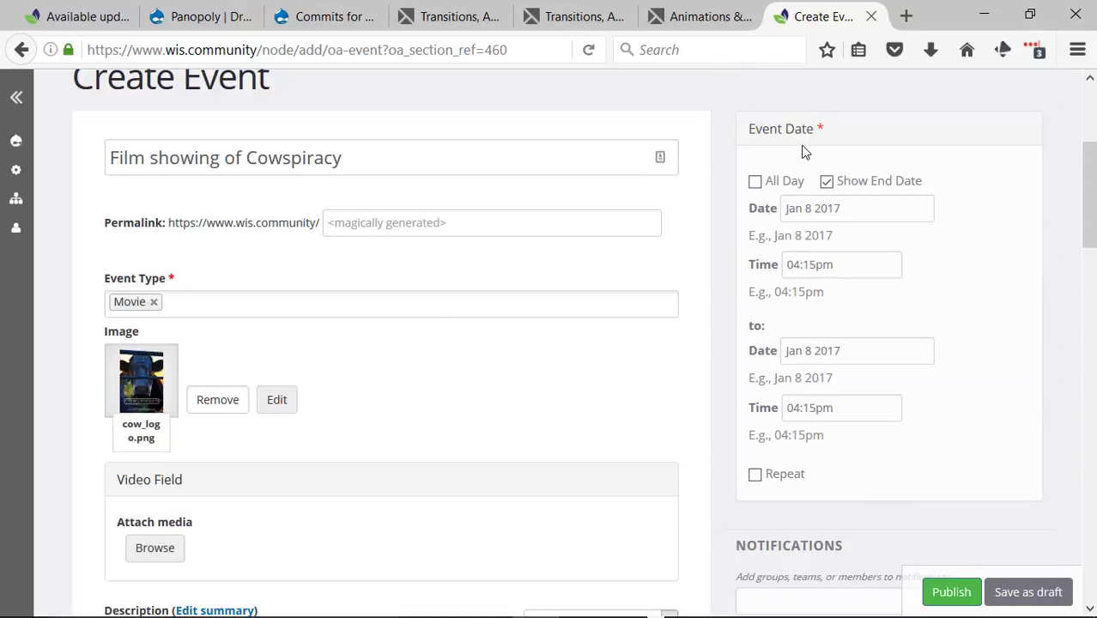
pyautogui.scroll(-2, 844, 312)
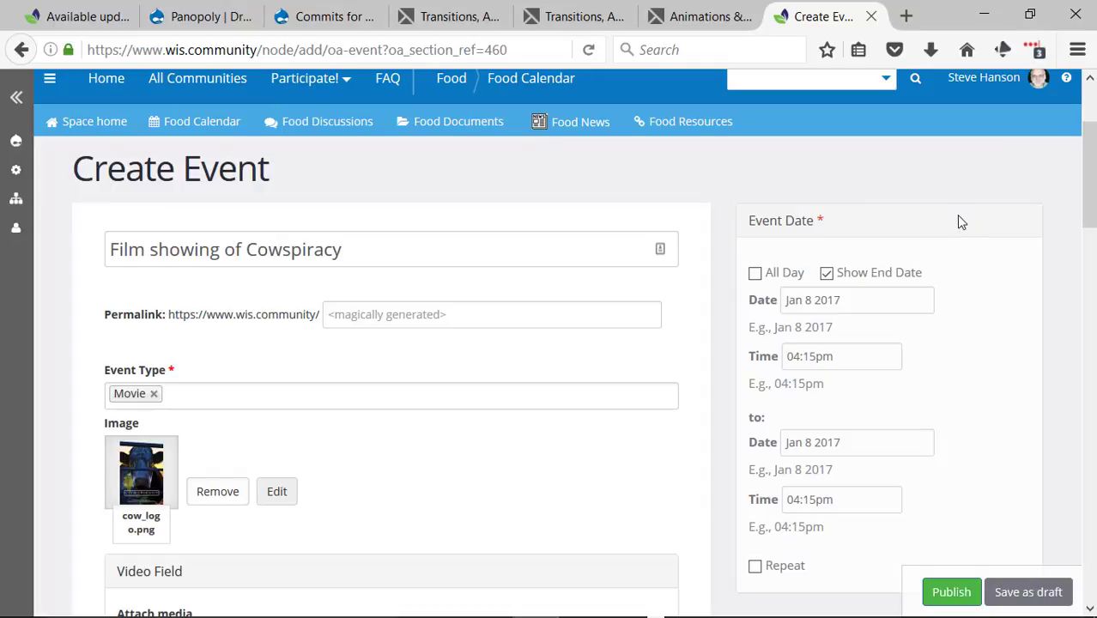
pyautogui.click(826, 272)
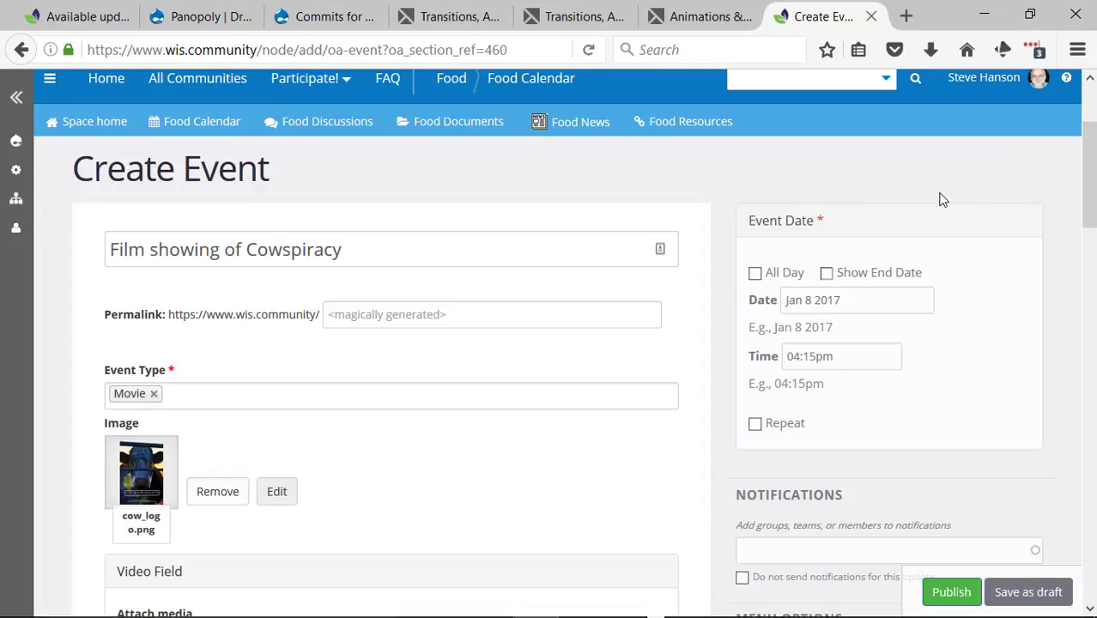
pyautogui.scroll(-2, 942, 196)
pyautogui.scroll(2, 944, 196)
pyautogui.click(826, 273)
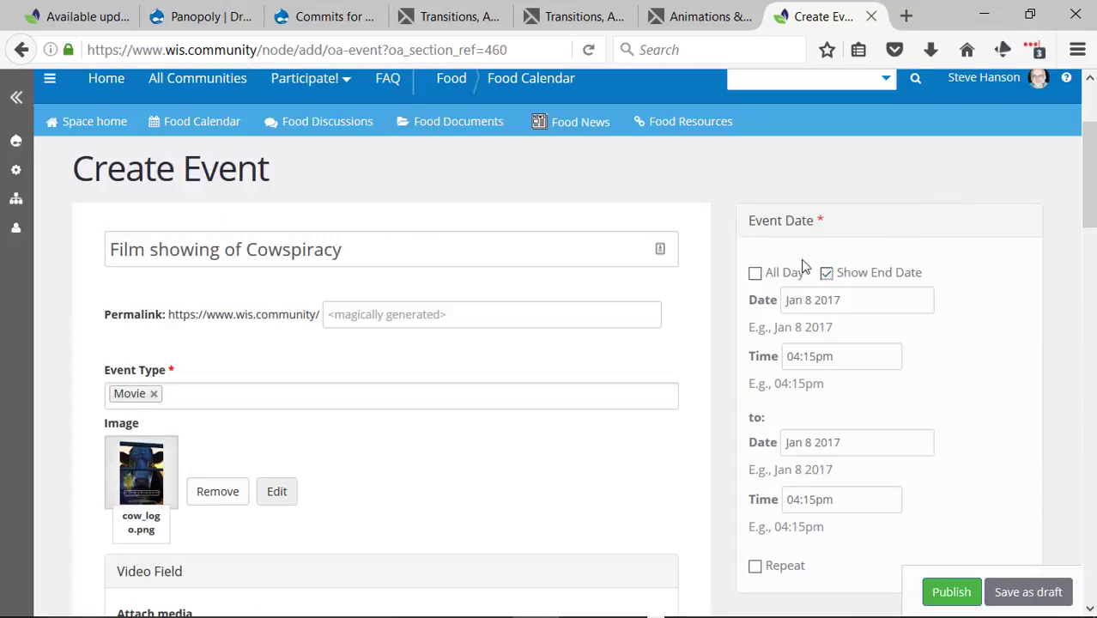
pyautogui.click(755, 275)
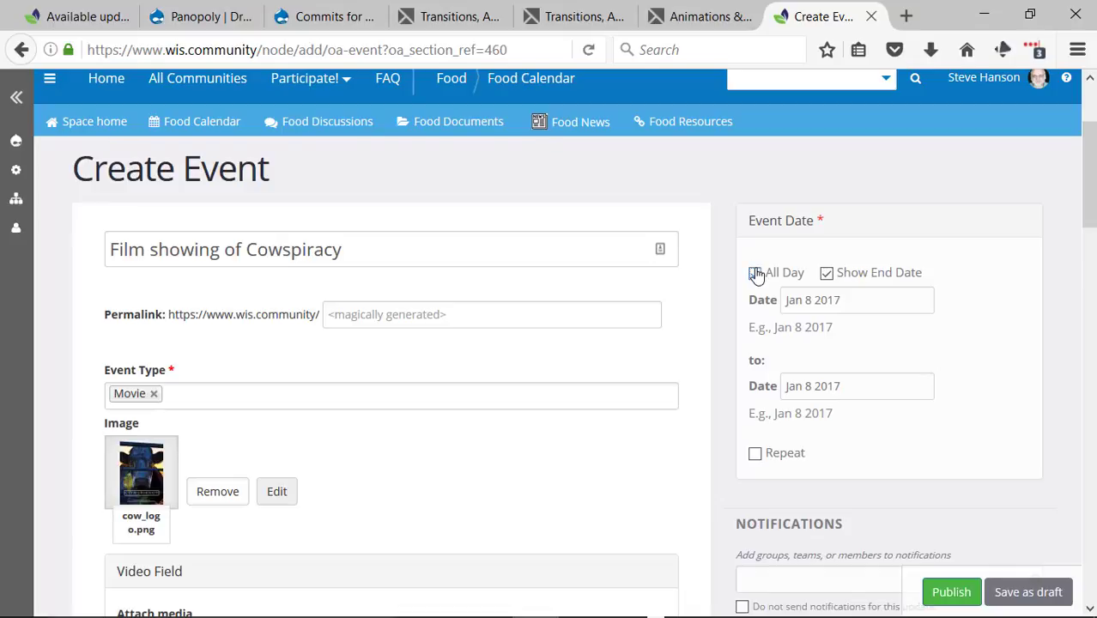
pyautogui.click(756, 275)
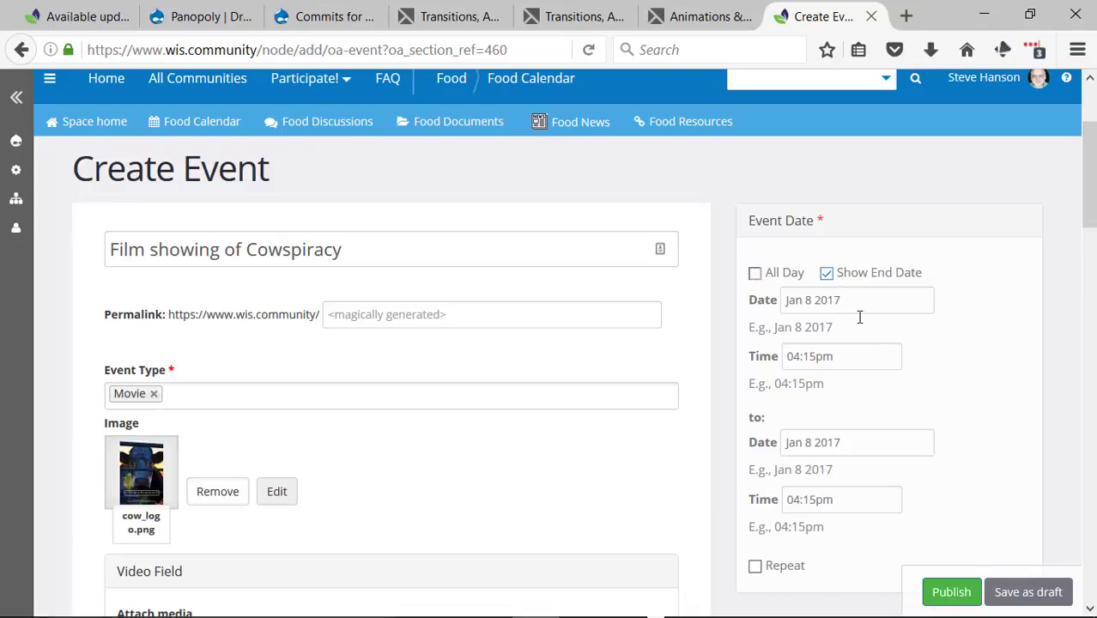
# Schedule the event for Jan 10 2017 from 07:00pm to 09:00pm
pyautogui.click(791, 303)
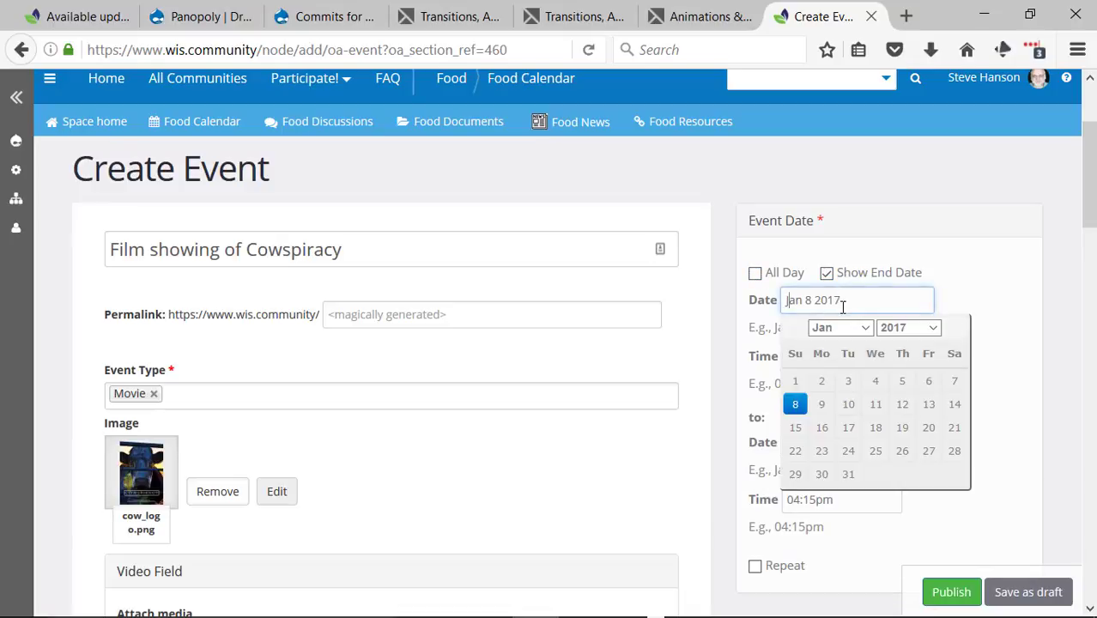
pyautogui.click(854, 412)
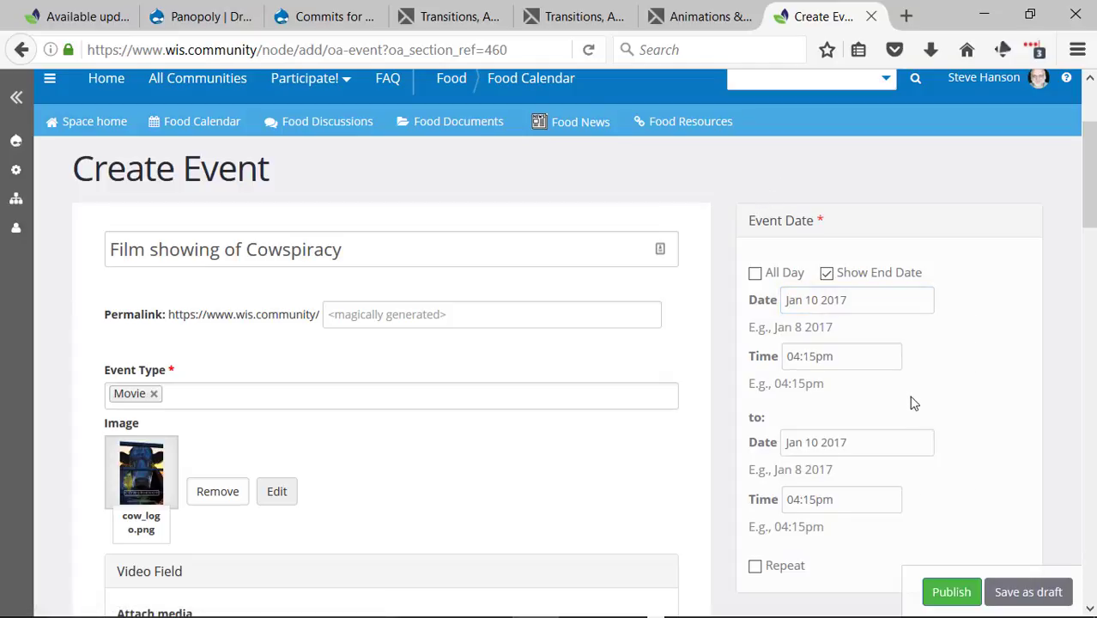
pyautogui.click(798, 357)
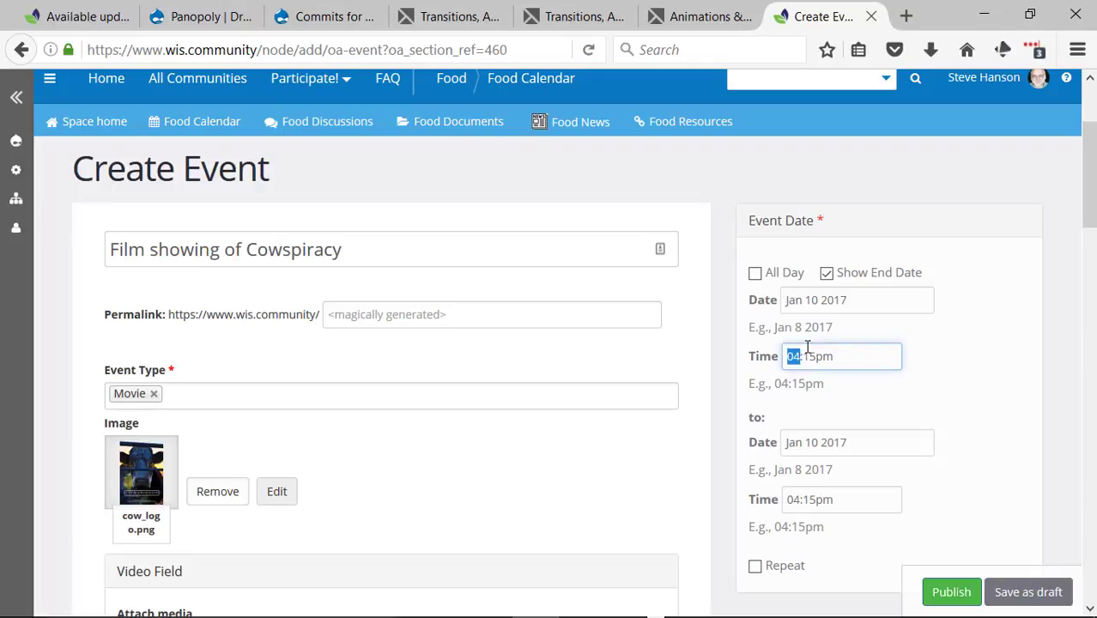
pyautogui.press('Right')
pyautogui.write('00')
pyautogui.scroll(-2, 845, 455)
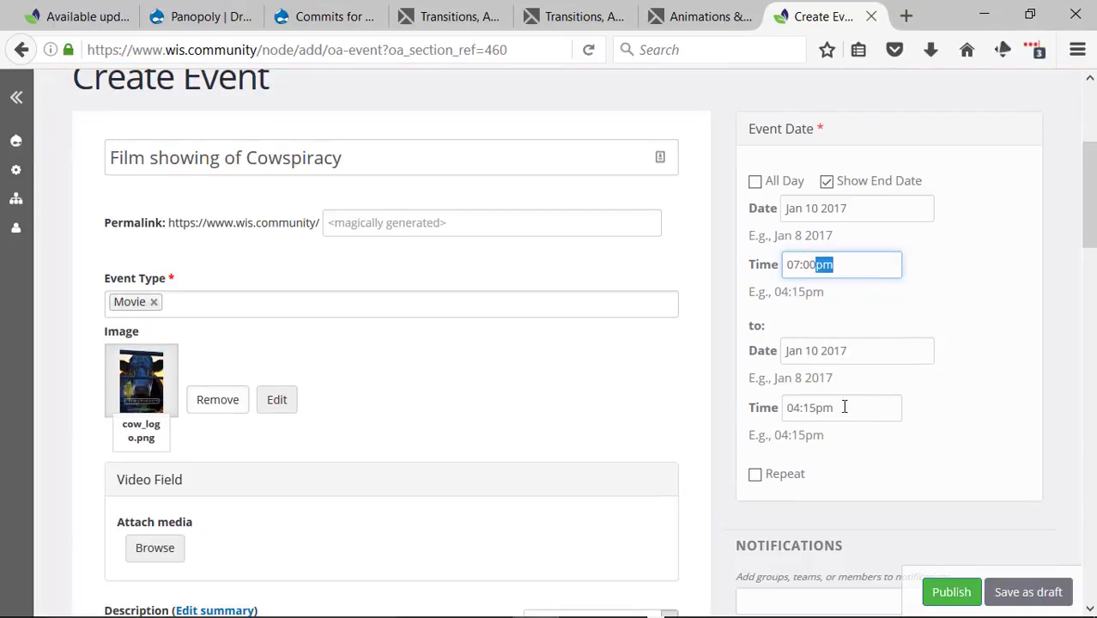
pyautogui.click(793, 408)
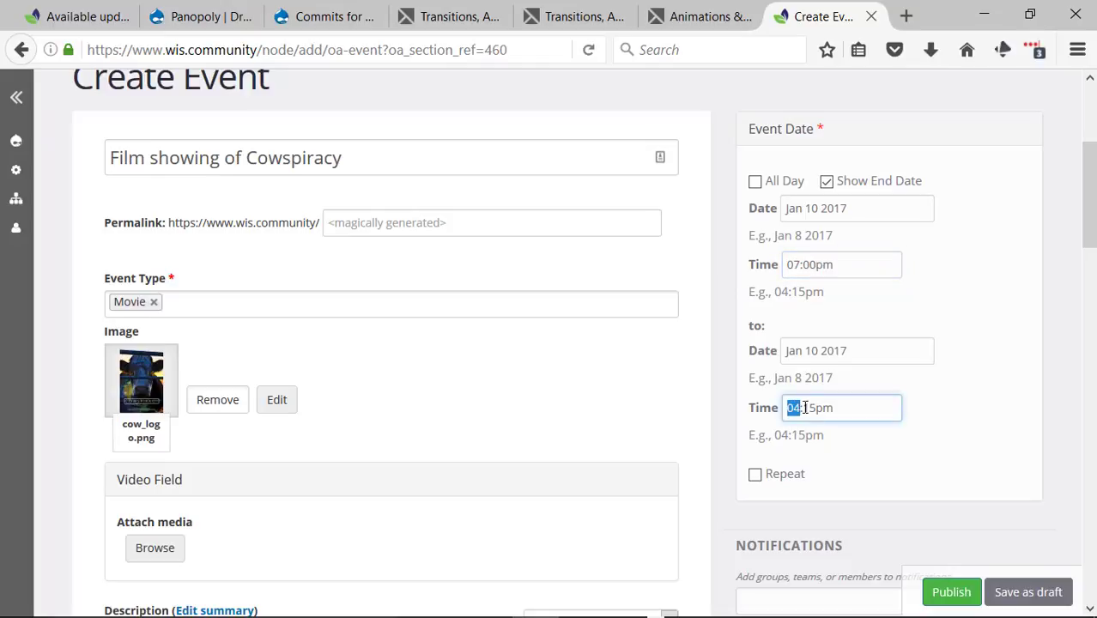
pyautogui.click(805, 407)
pyautogui.write('00')
# Check the completed event form down to the description and publish the event
pyautogui.scroll(-2, 868, 350)
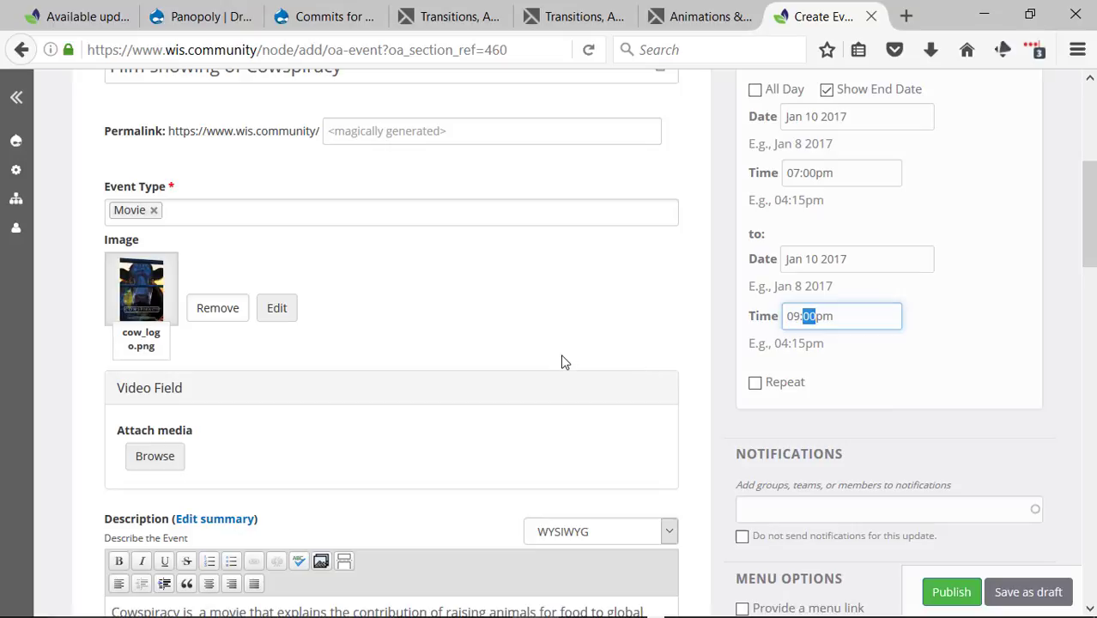
pyautogui.scroll(-2, 564, 362)
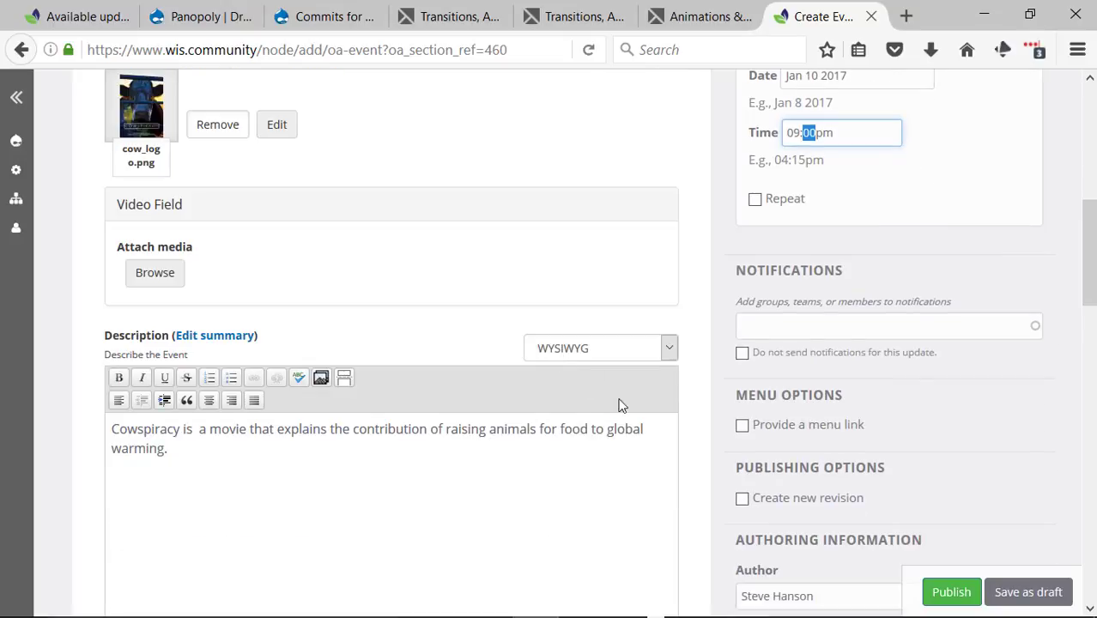
pyautogui.click(951, 591)
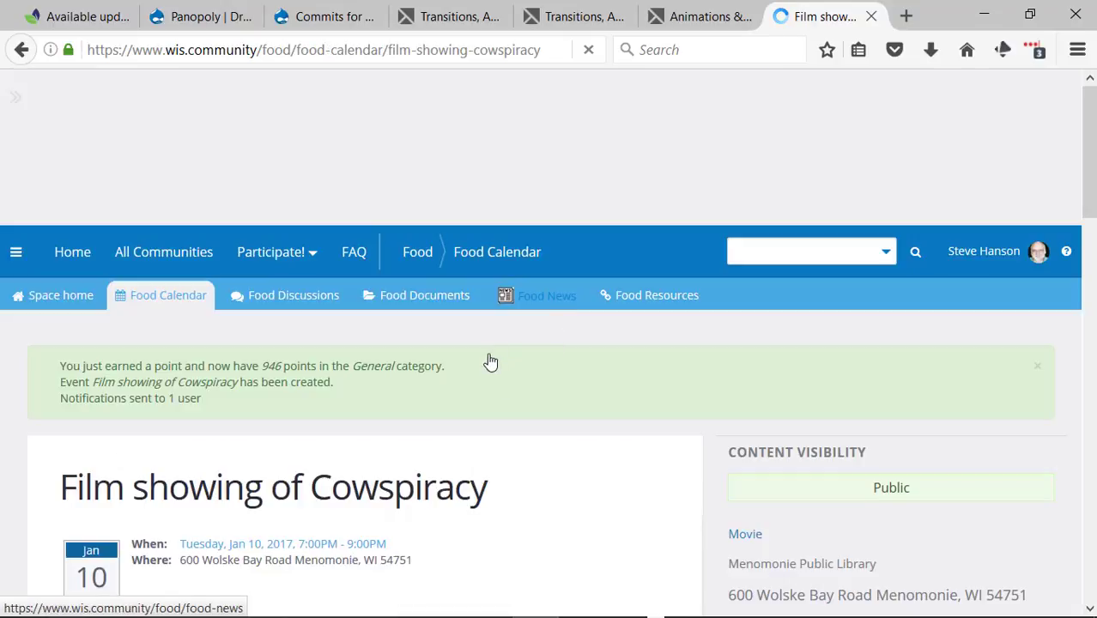
# Review the published event page from its details down to the More Information link, and show the options for adding it to a calendar
pyautogui.scroll(-3, 488, 353)
pyautogui.scroll(-3, 352, 361)
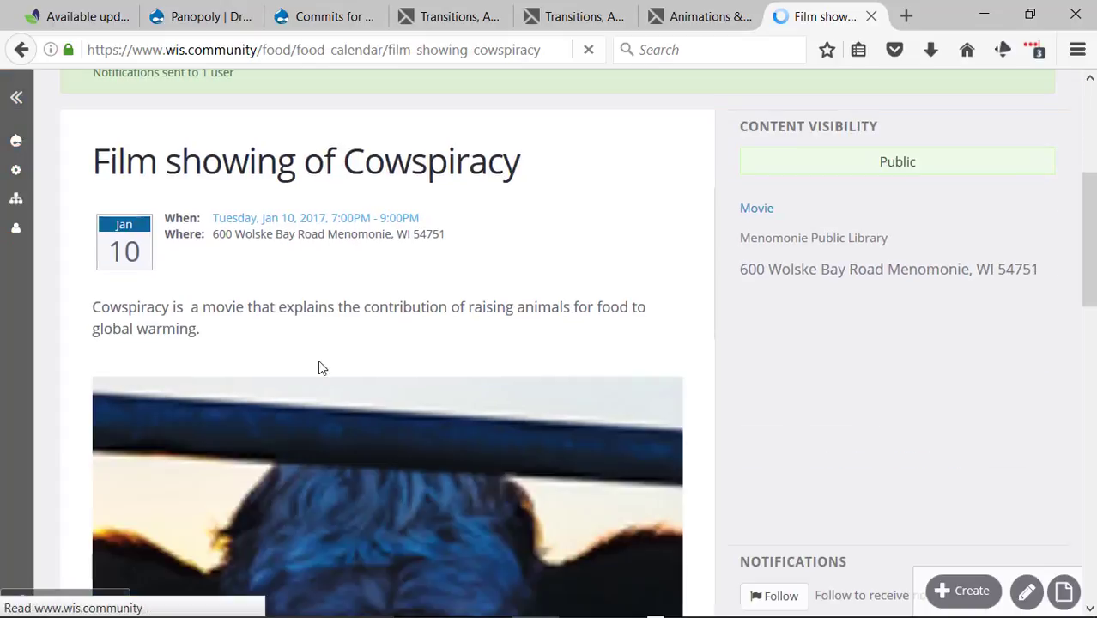
pyautogui.scroll(-7, 331, 346)
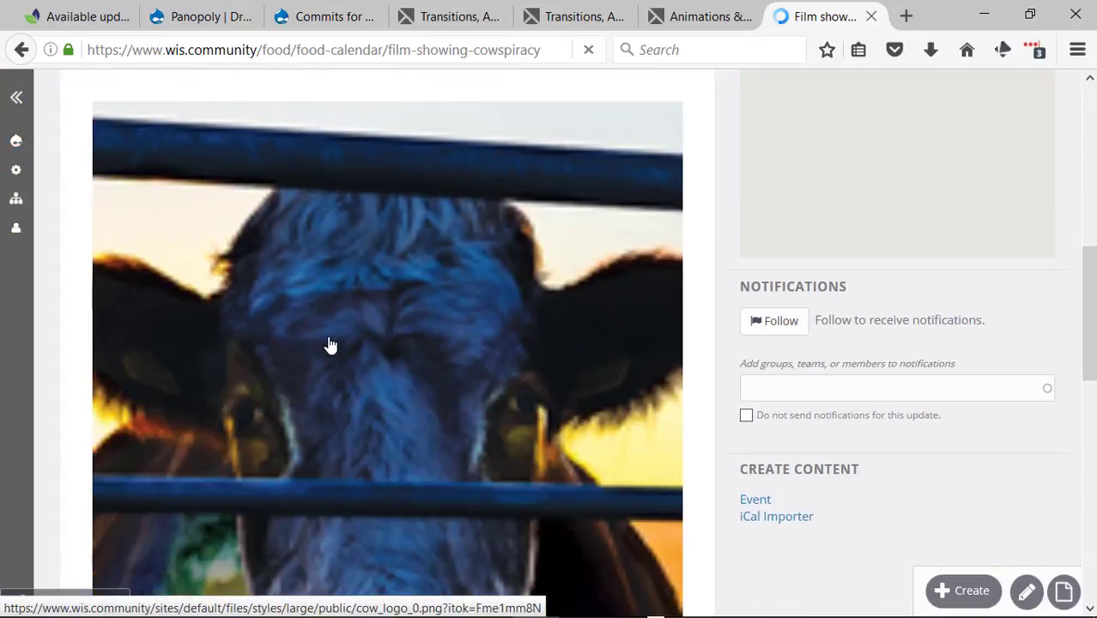
pyautogui.scroll(-15, 396, 239)
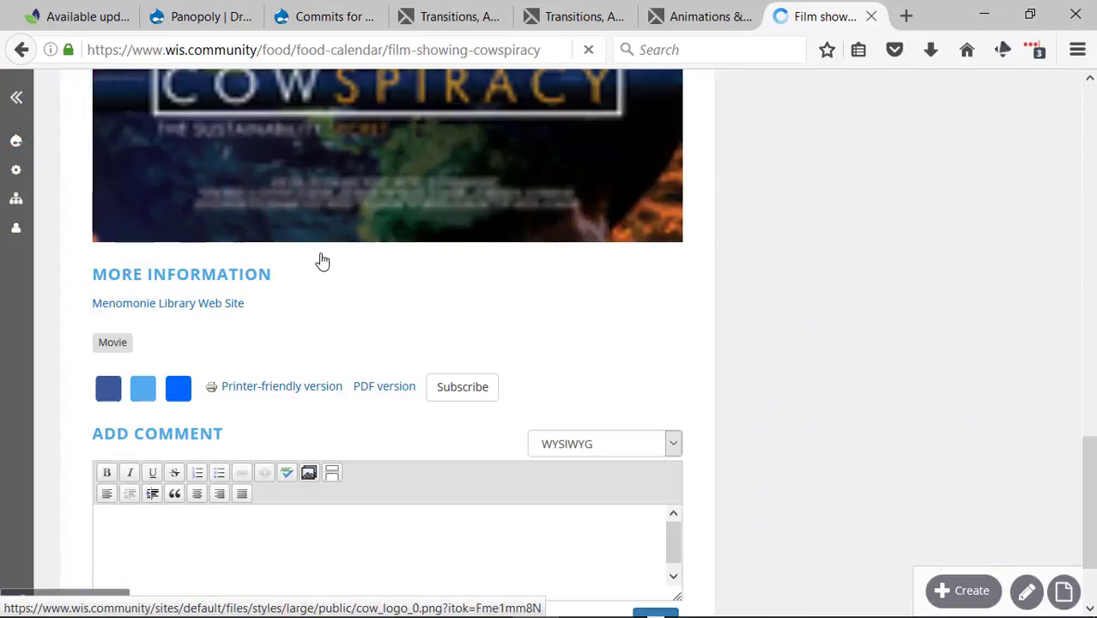
pyautogui.scroll(-1, 308, 206)
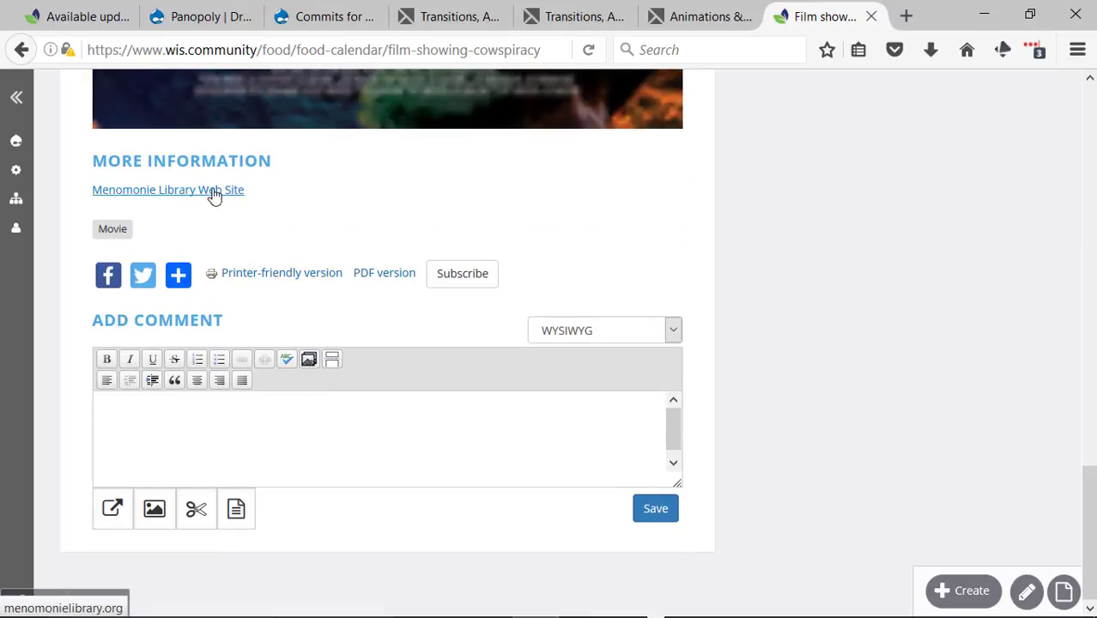
pyautogui.scroll(20, 713, 179)
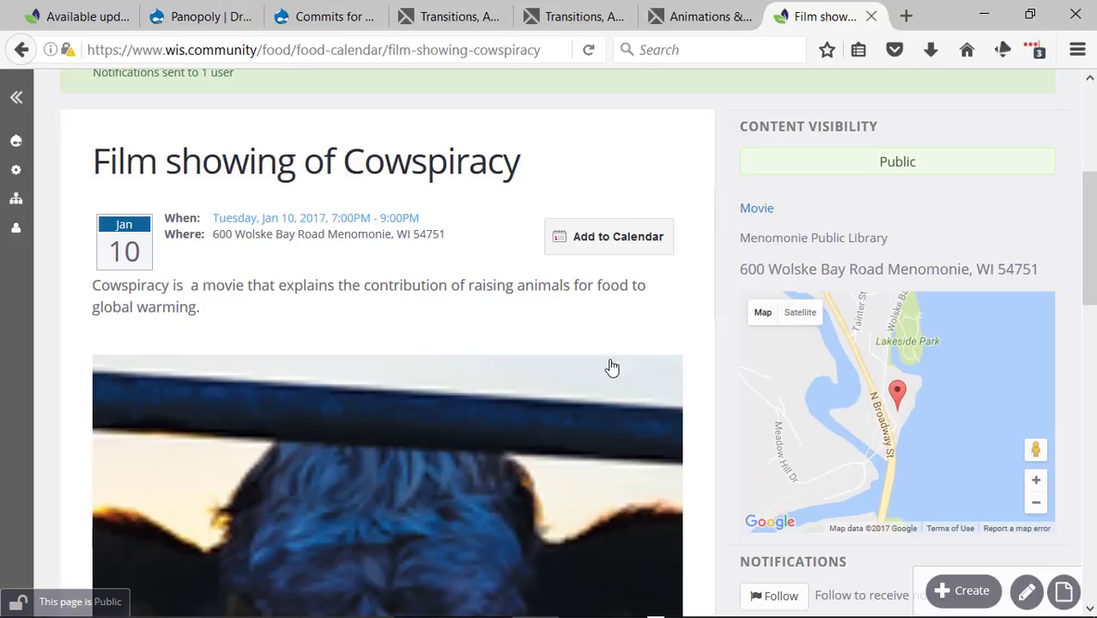
pyautogui.scroll(2, 480, 322)
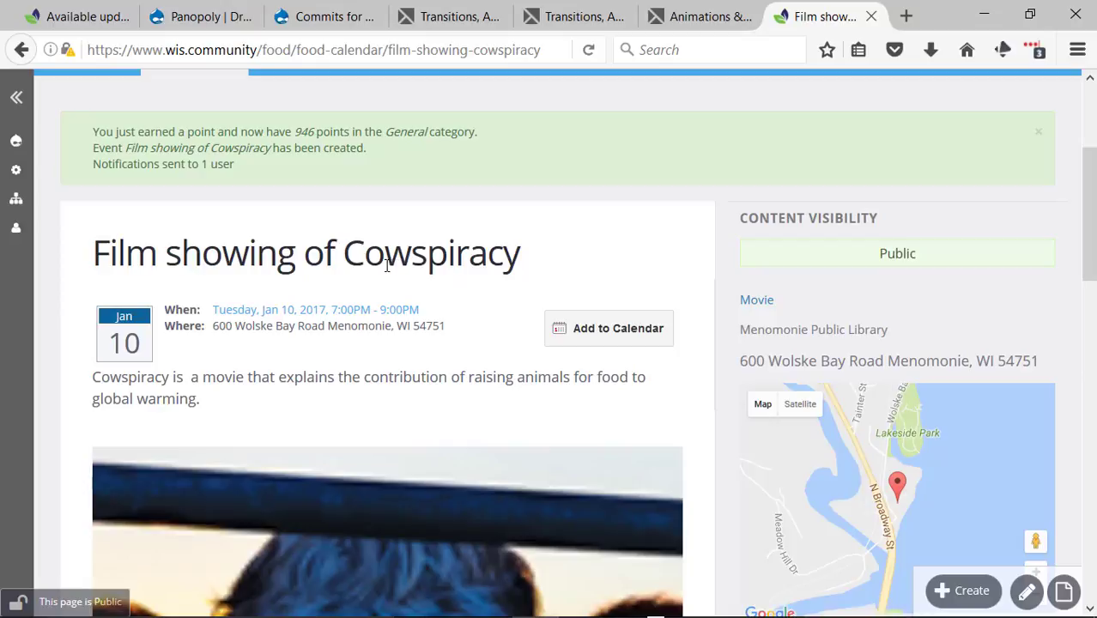
pyautogui.click(591, 338)
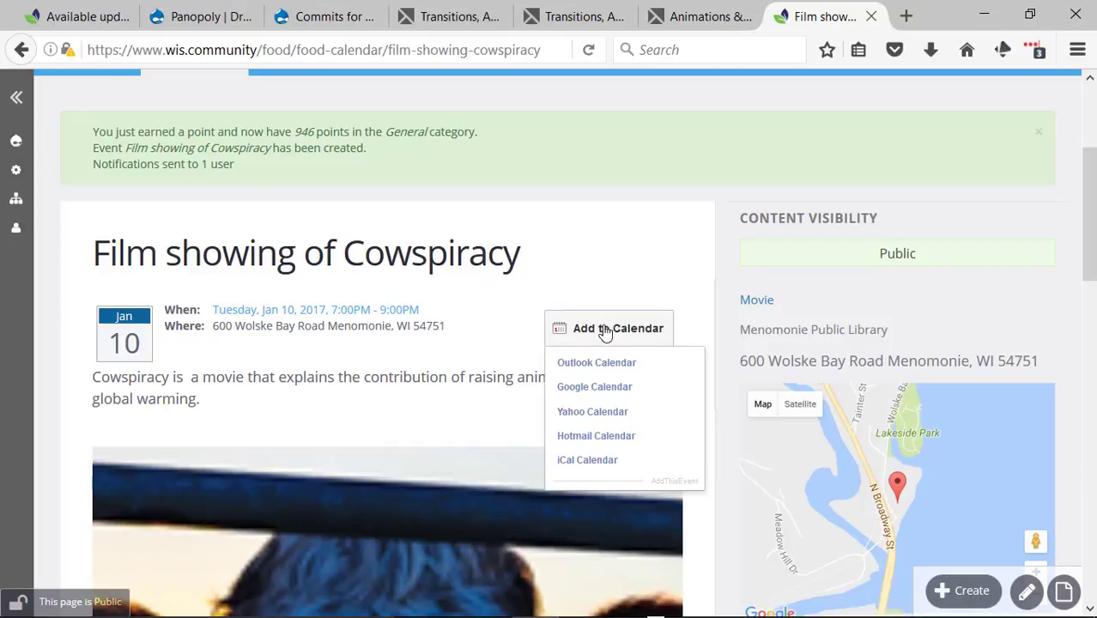